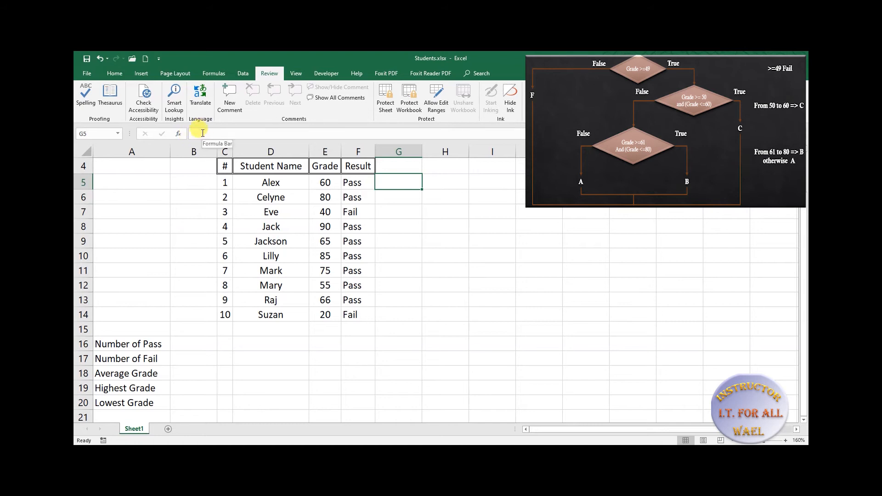
Start an IF function in cell G5 and set its logical test to E5>=49
left_click(178, 134)
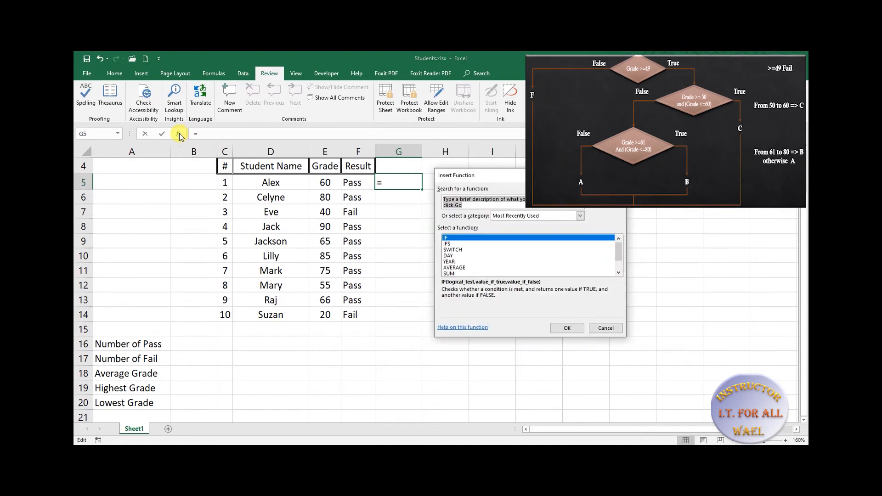
double_click(449, 236)
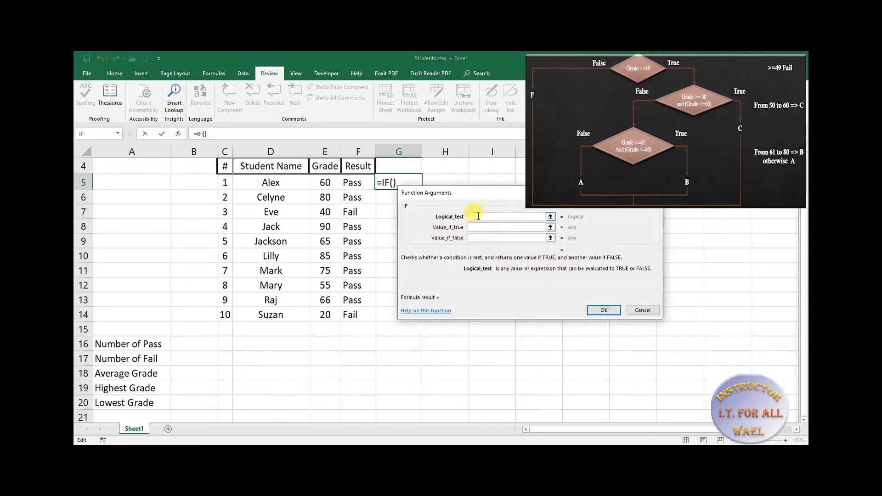
left_click_drag(494, 198, 333, 199)
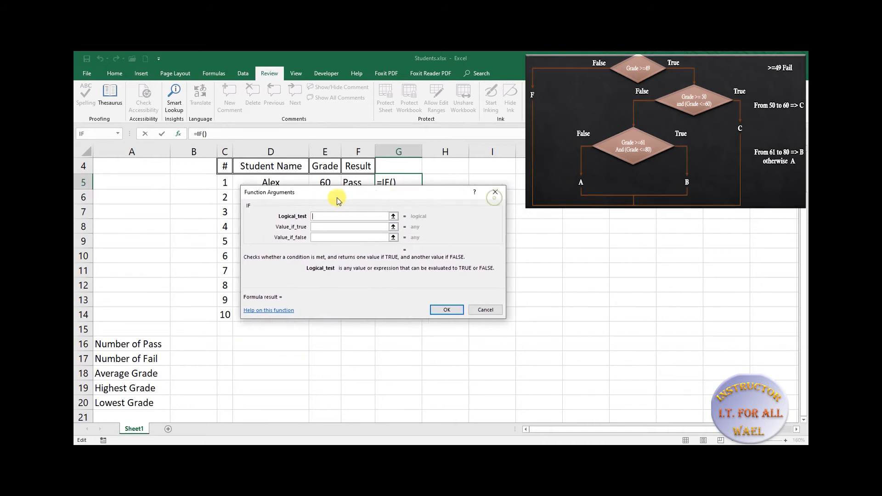
left_click(318, 231)
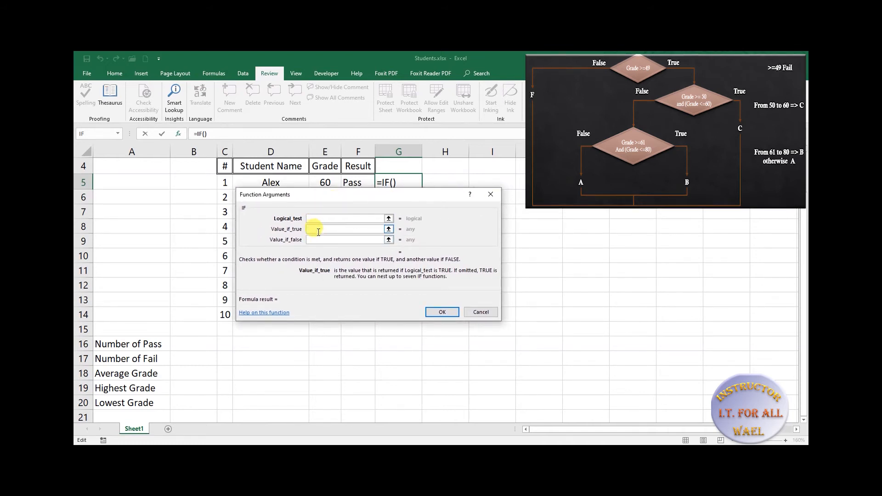
left_click(316, 239)
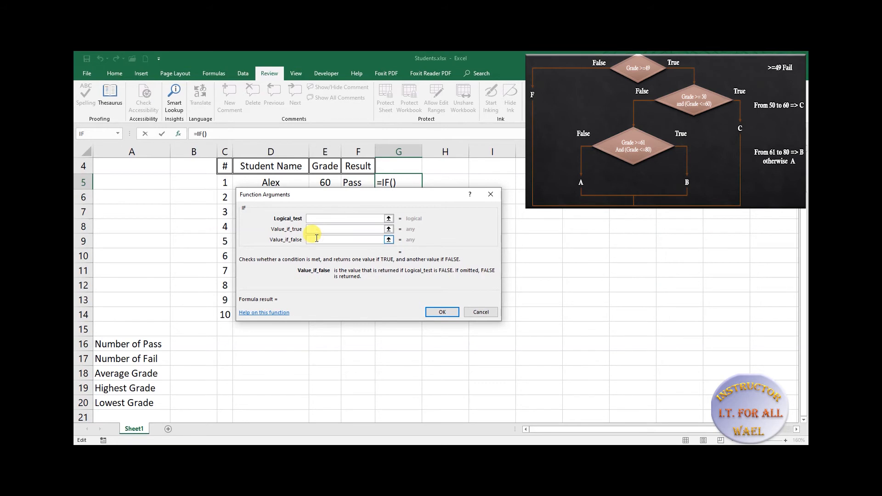
left_click(326, 218)
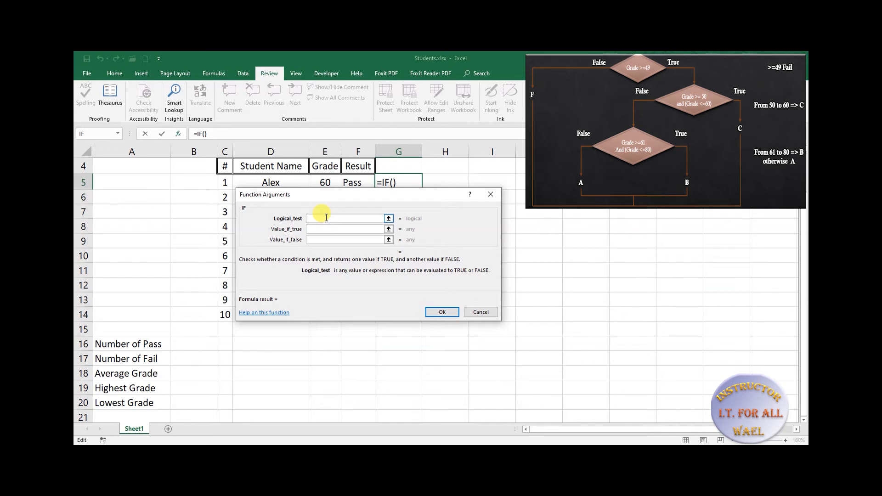
left_click(325, 182)
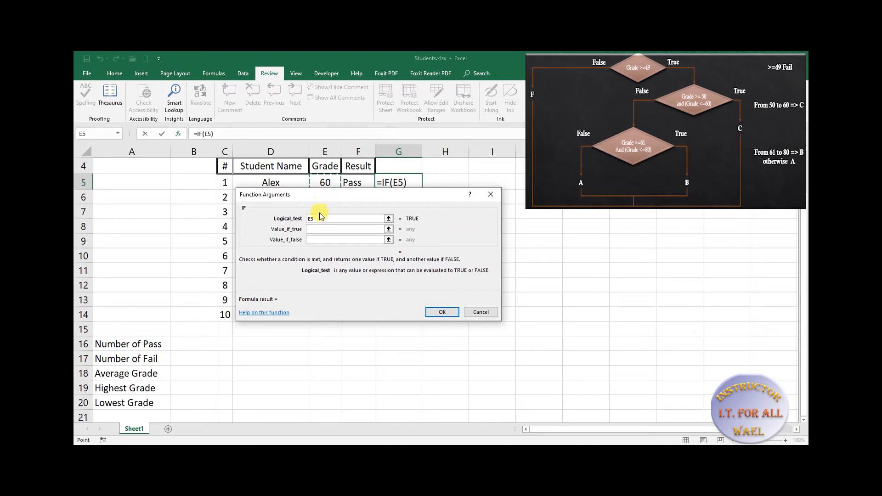
type(">=")
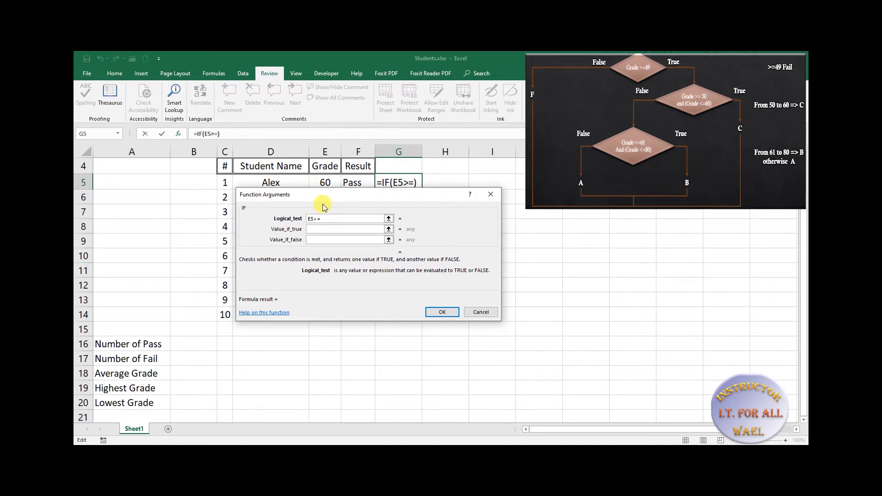
type("5")
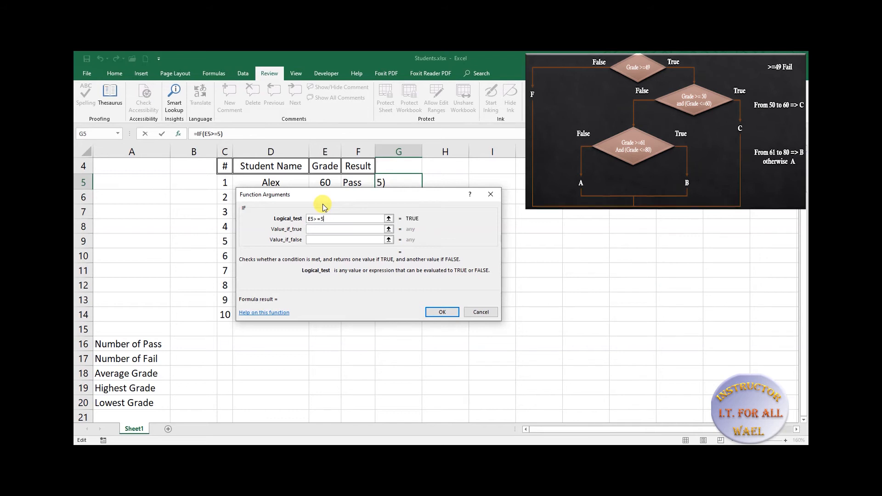
type("9")
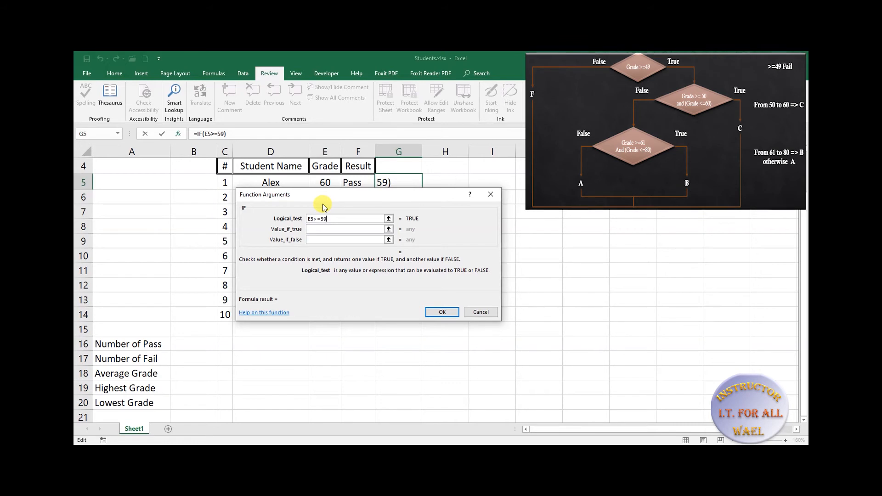
key("BackSpace")
key("BackSpace")
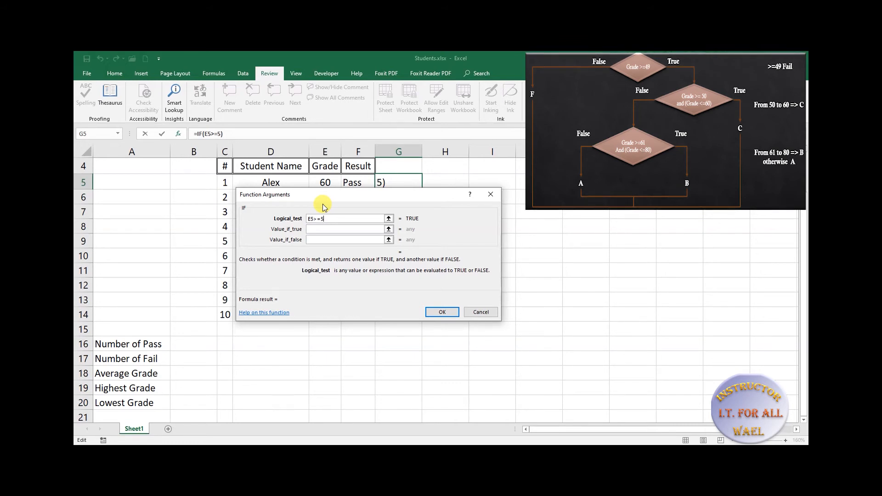
type("49")
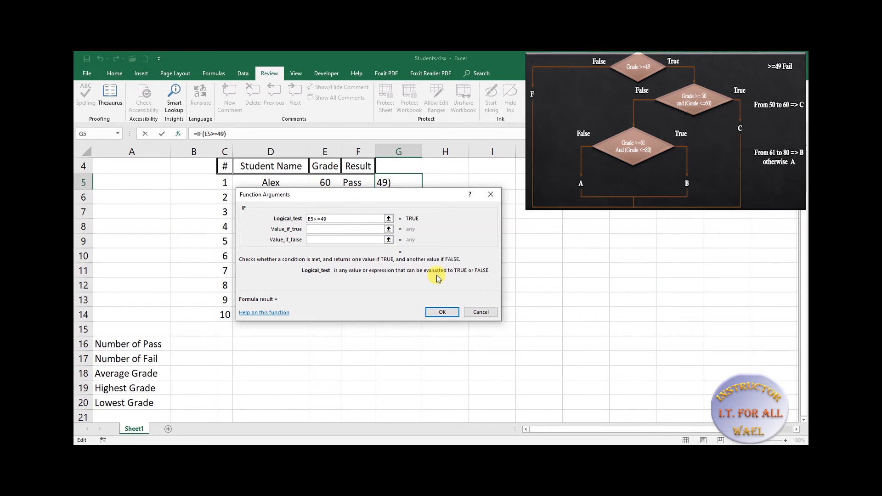
Set the IF function's value if false to "F"
left_click(348, 230)
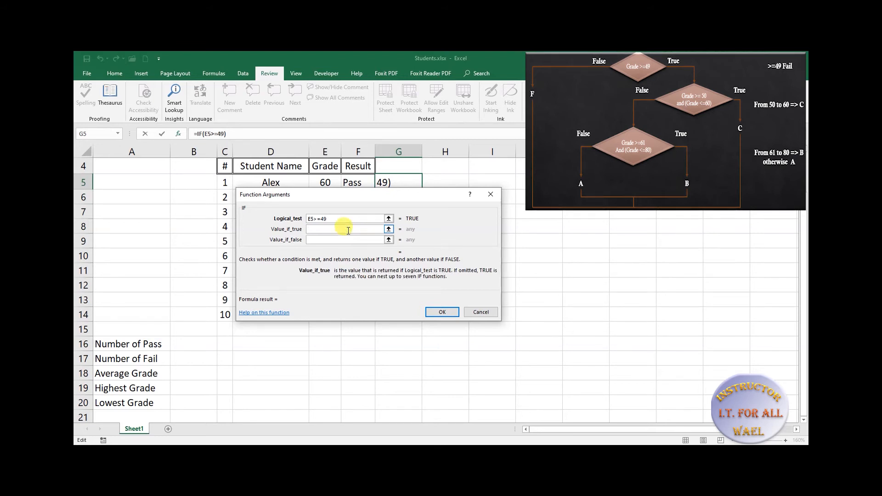
left_click(349, 239)
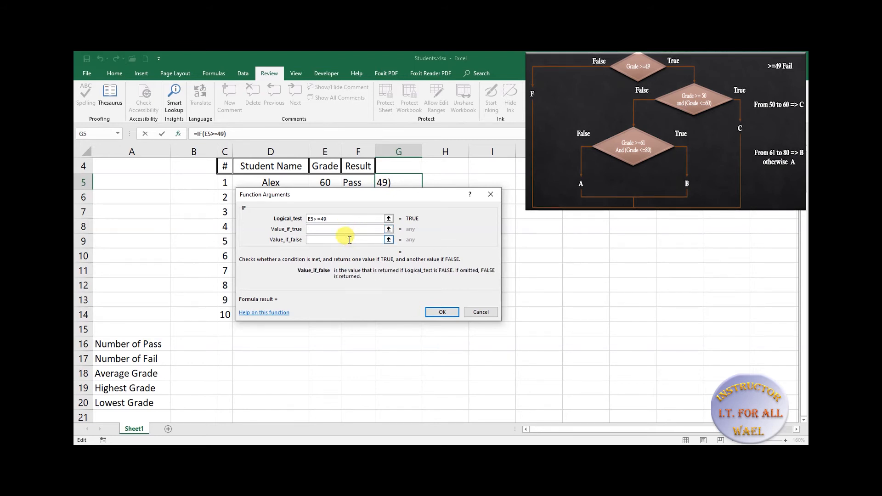
type("F")
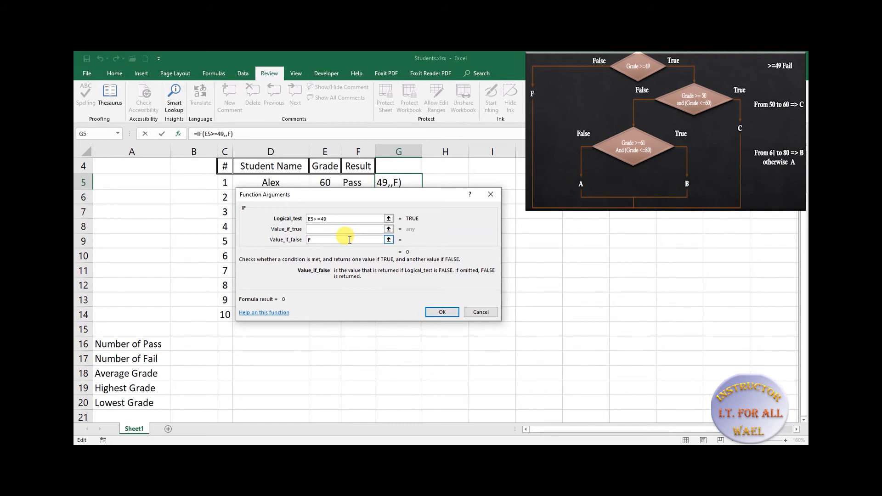
type("\"F\"")
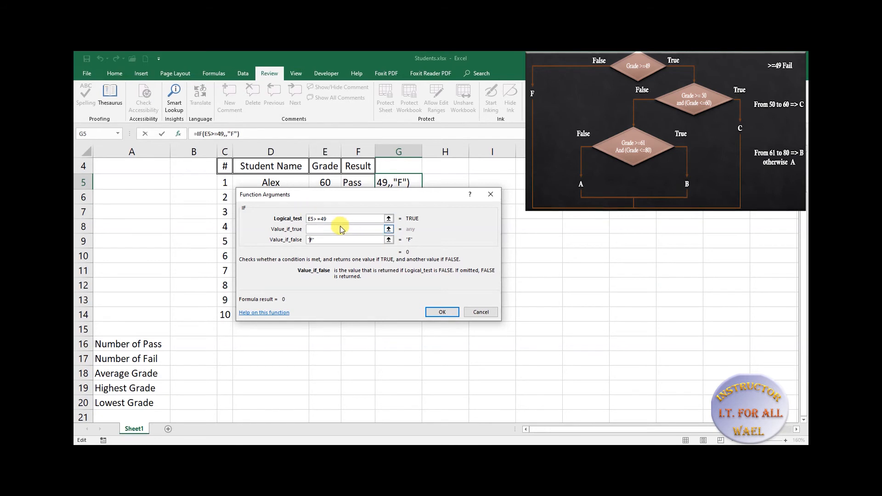
Try to nest IF(AND(),,) as the value if true, and discard the unfinished function
left_click(340, 229)
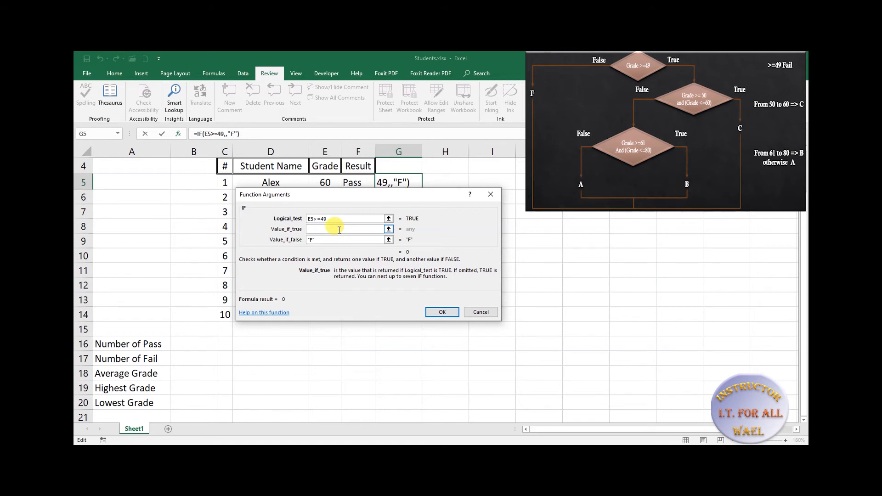
type("IF")
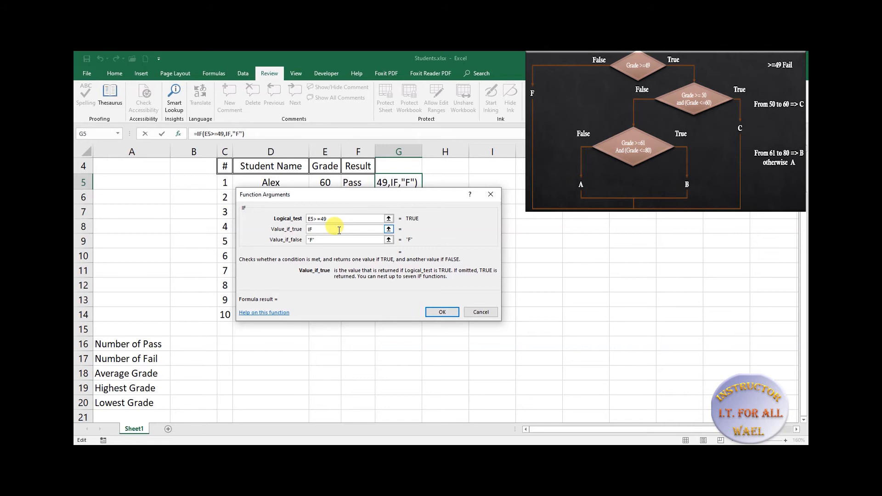
type("(")
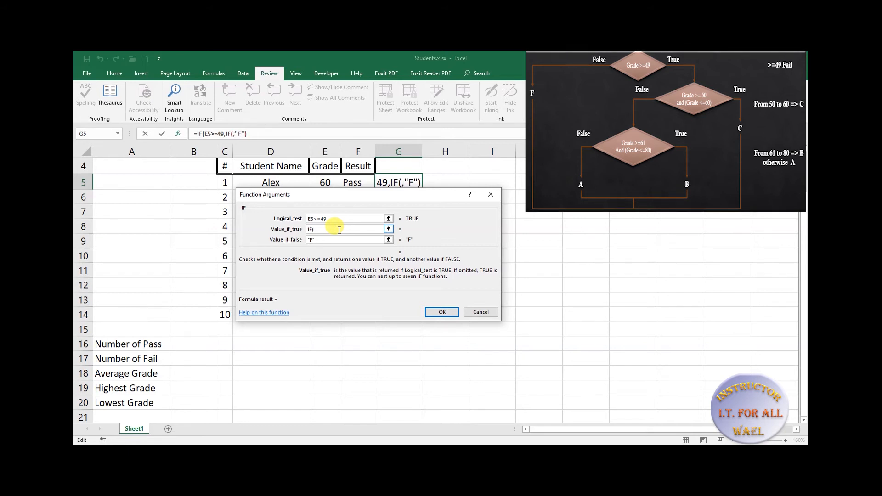
type(")")
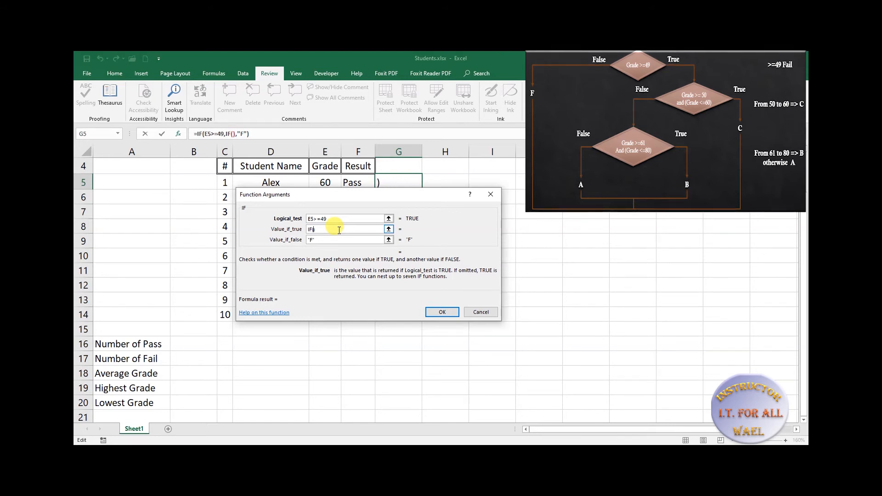
type("AND")
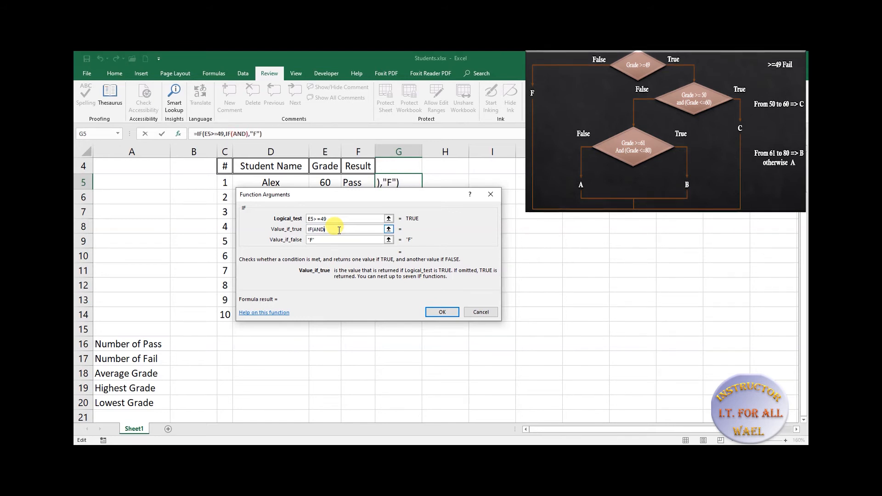
type("(")
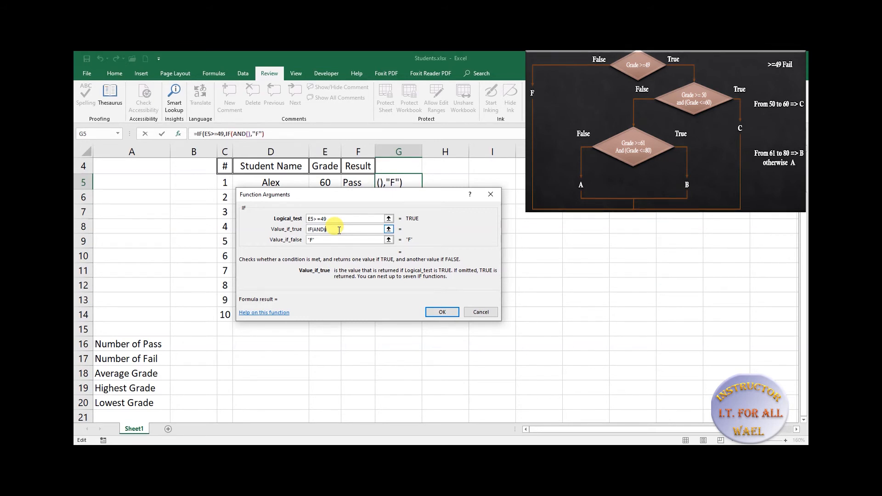
type(")")
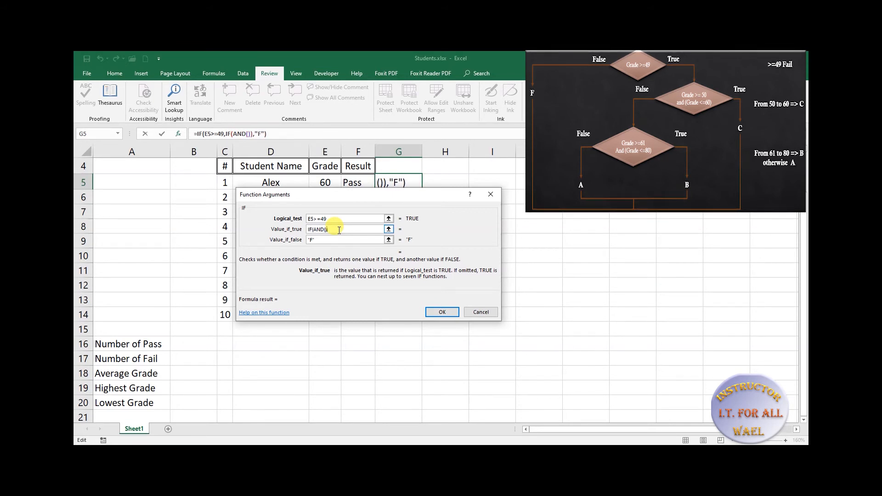
type(",,")
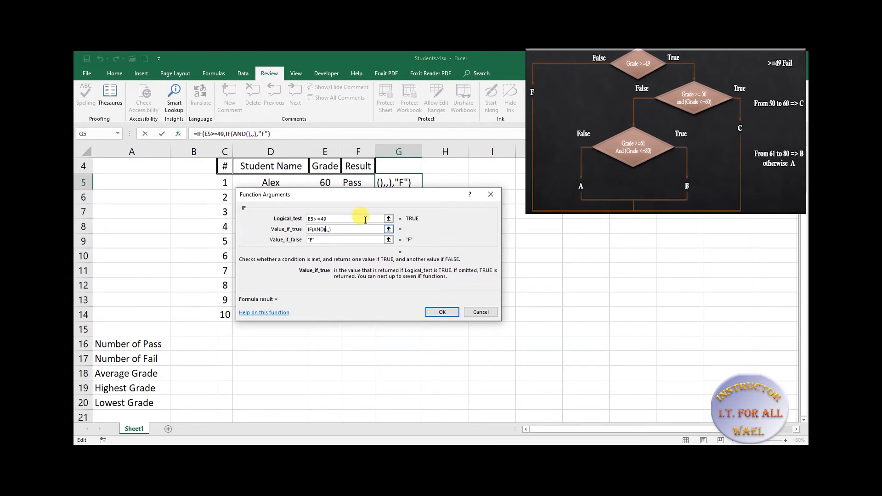
left_click(490, 312)
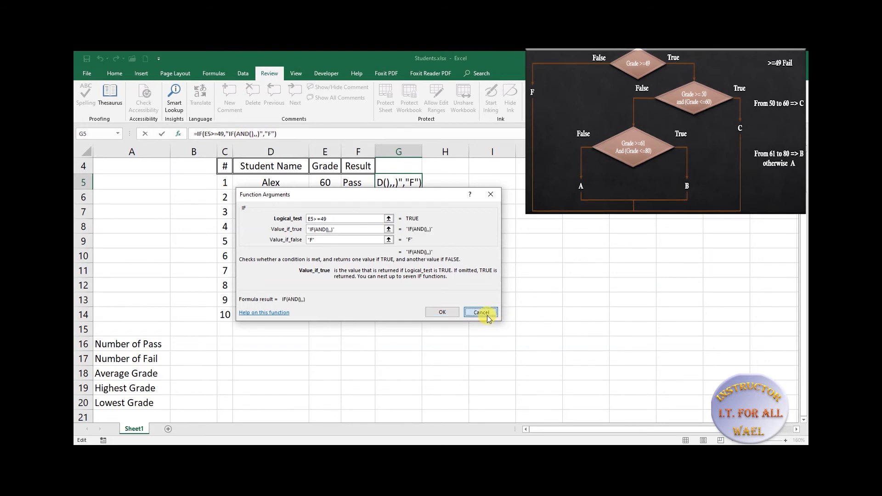
Paste the formula =IF(E5>=49,IF(AND(E5>=50,E5<=60),"C",IF(AND(E5>=61,E5<=80),"B","A")),"F") into cell G5 and commit it
right_click(291, 133)
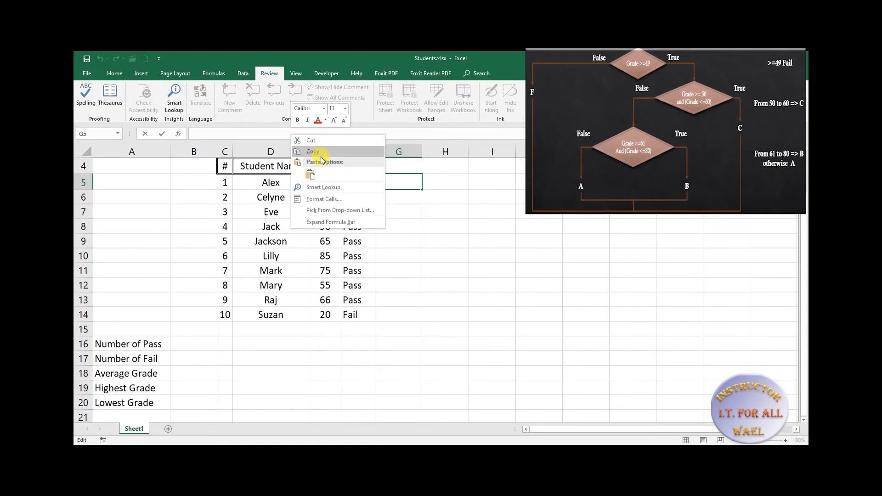
left_click(310, 175)
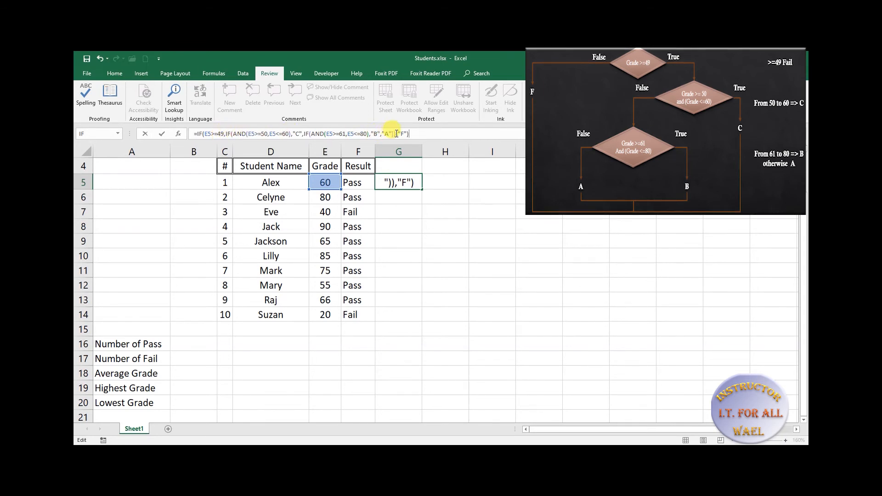
left_click_drag(395, 134, 226, 134)
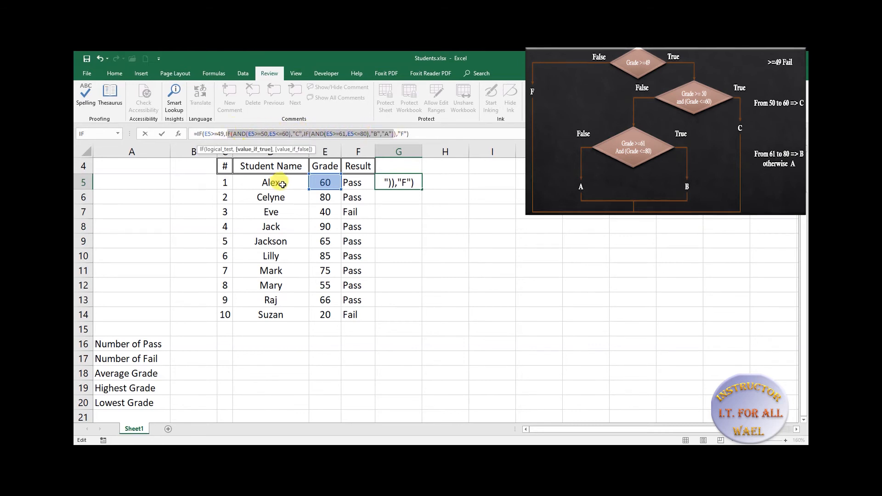
left_click(407, 133)
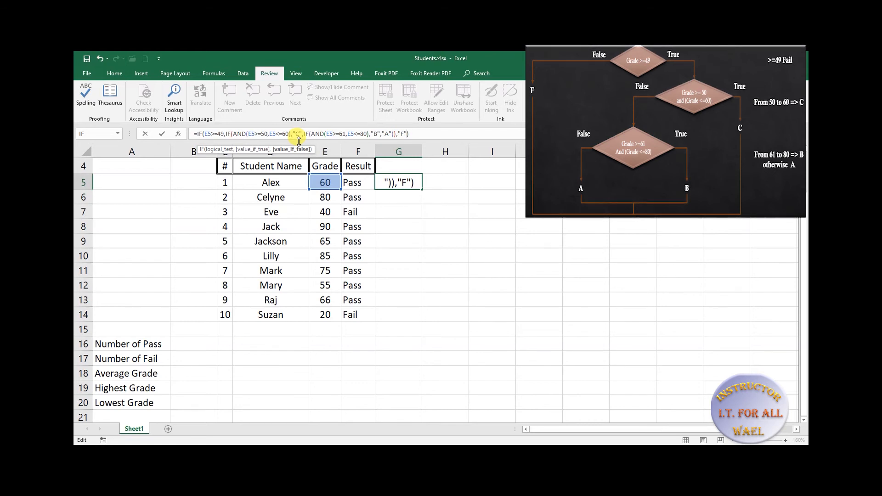
left_click_drag(304, 135, 397, 128)
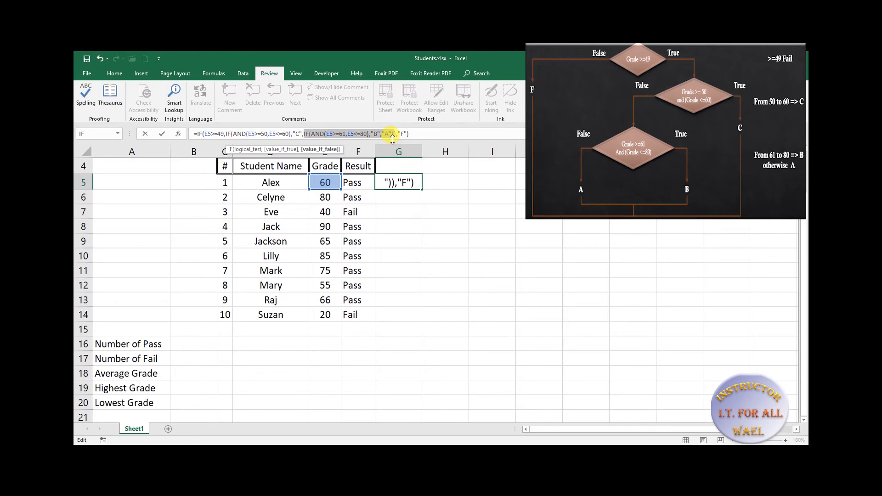
left_click(415, 134)
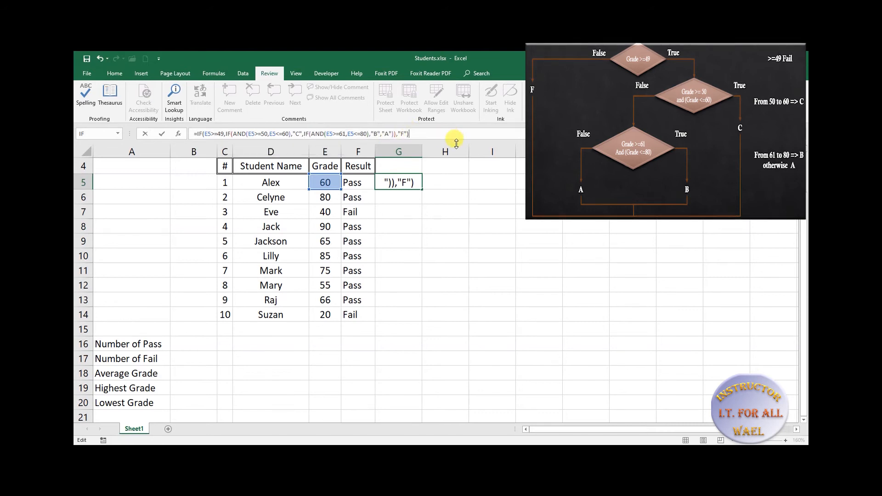
key("Return")
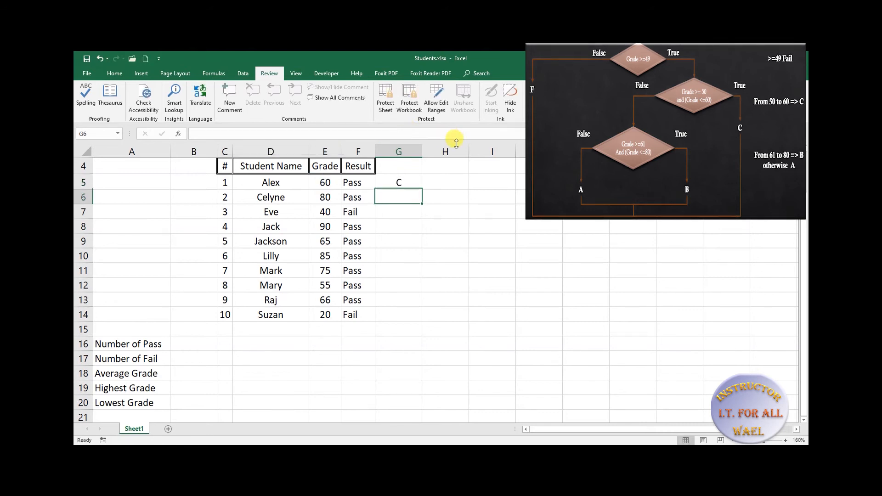
Fill the letter-grade formula from G5 down through G14 for all the students
left_click(296, 183)
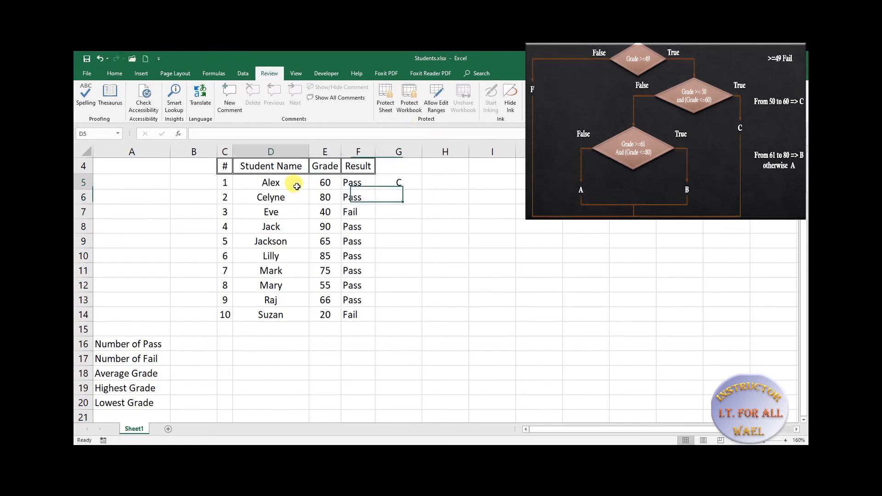
left_click(399, 183)
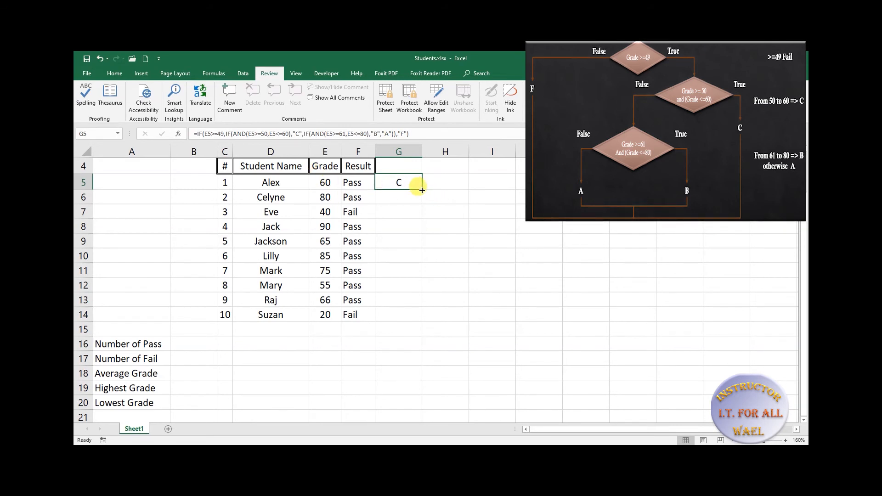
left_click_drag(421, 190, 421, 323)
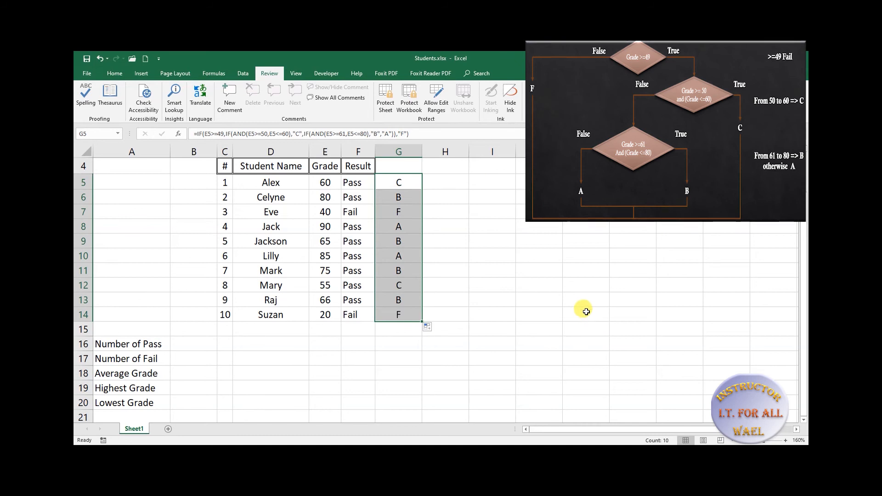
Examine the numeric grades, results and letter grades of the failing students in rows 7 and 14
left_click(503, 295)
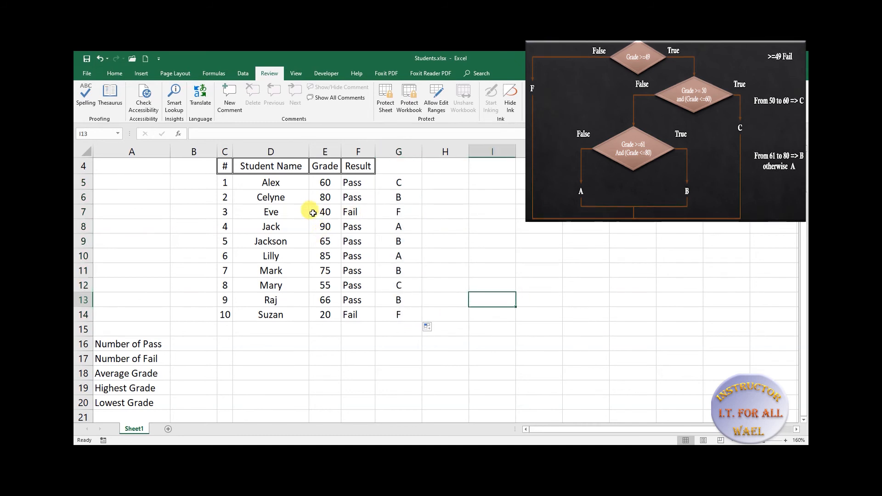
left_click(267, 215)
left_click(333, 212)
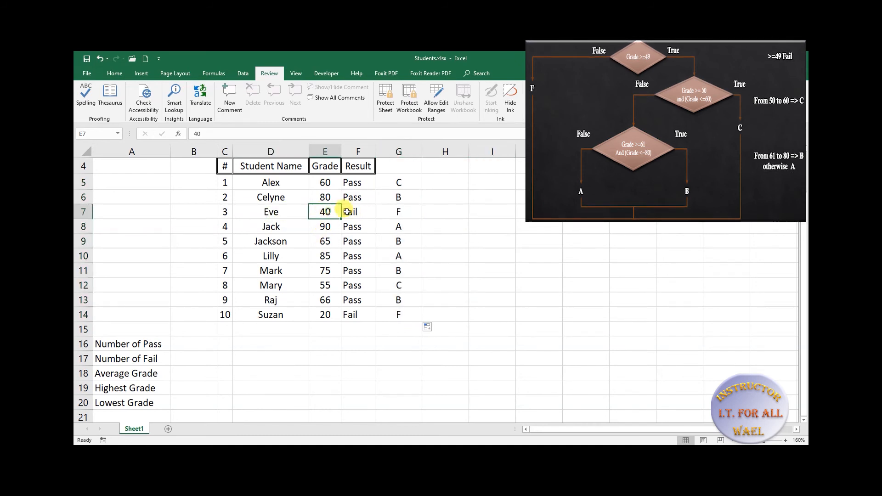
left_click(396, 211)
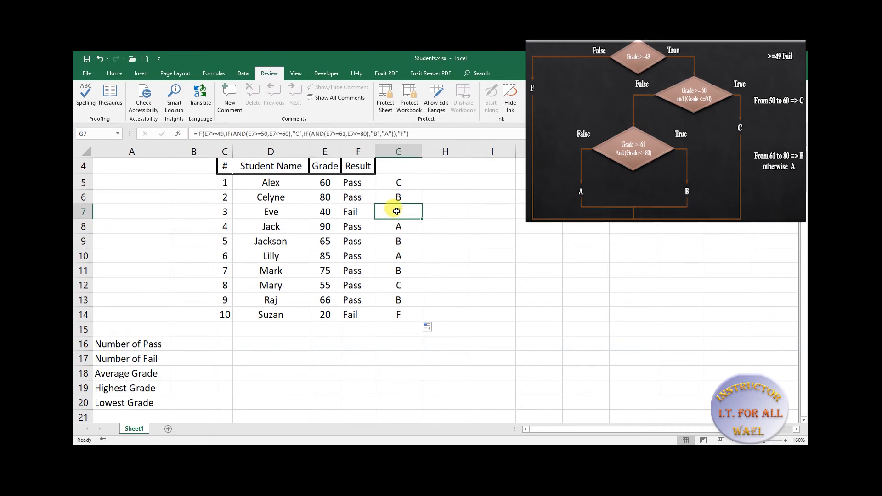
left_click(263, 313)
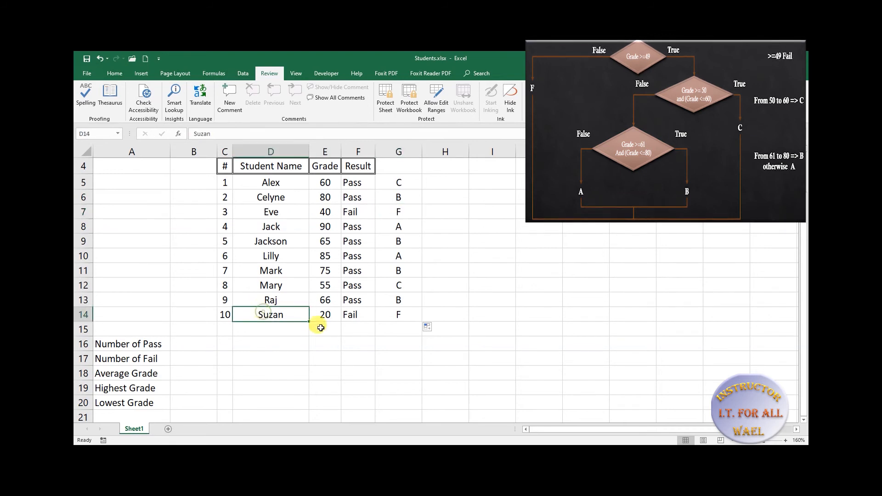
left_click(325, 317)
left_click(359, 316)
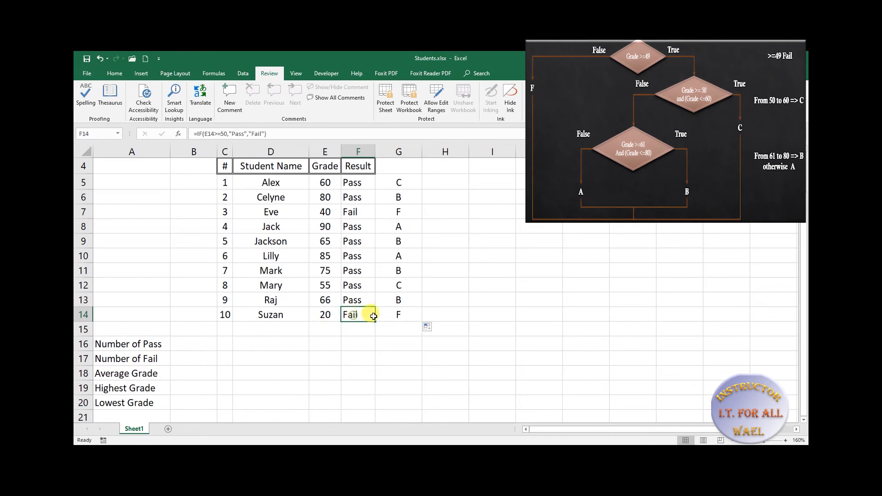
left_click(405, 317)
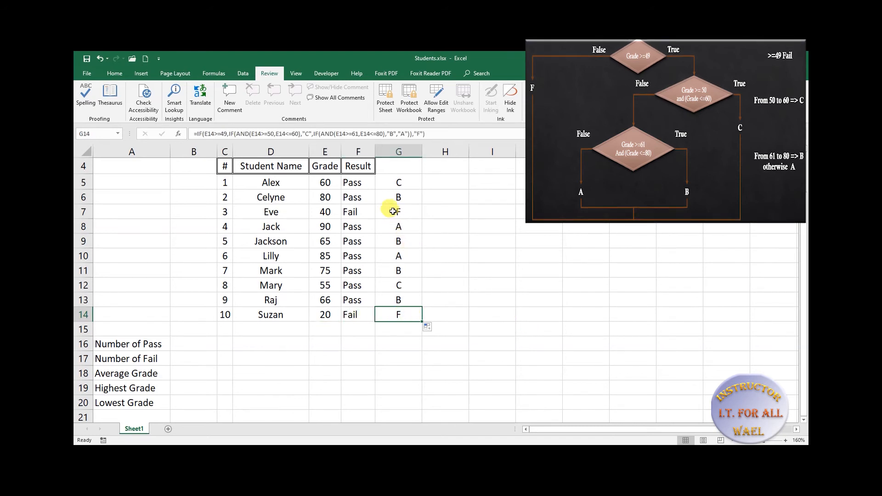
Compare the passing students' numeric grades with their letter grades and formulas in rows 6 and 8 through 12
left_click(287, 200)
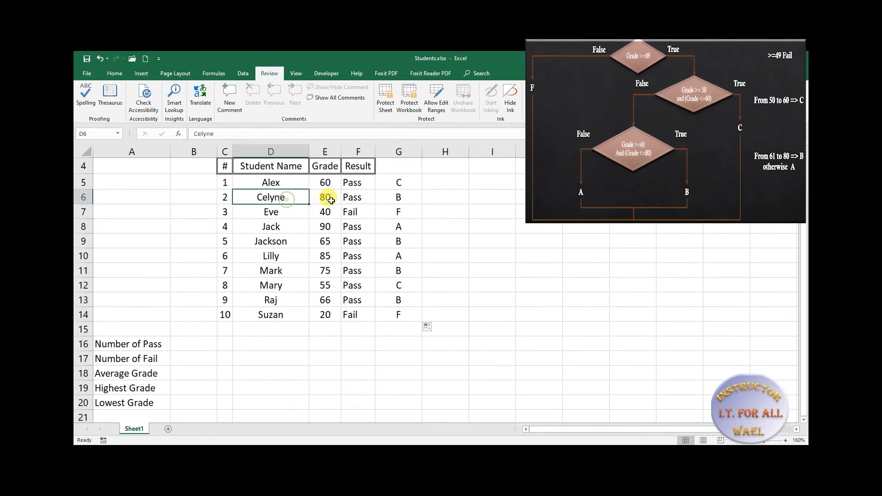
left_click(325, 199)
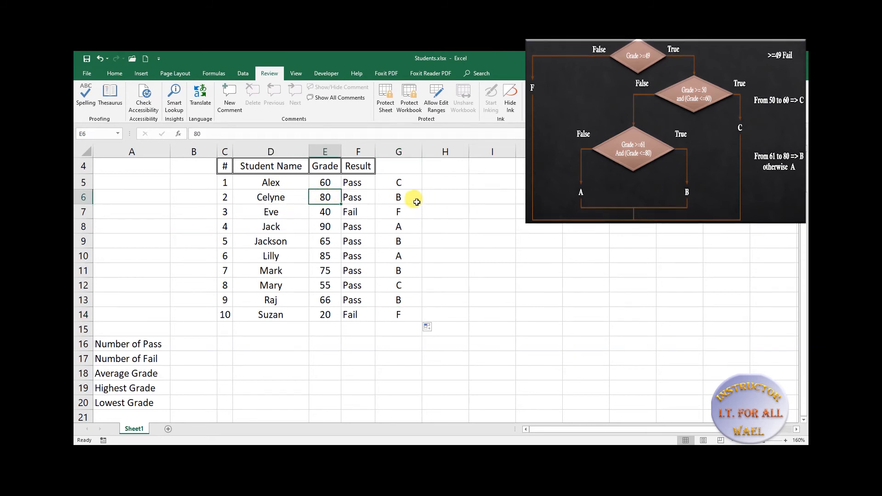
left_click(401, 198)
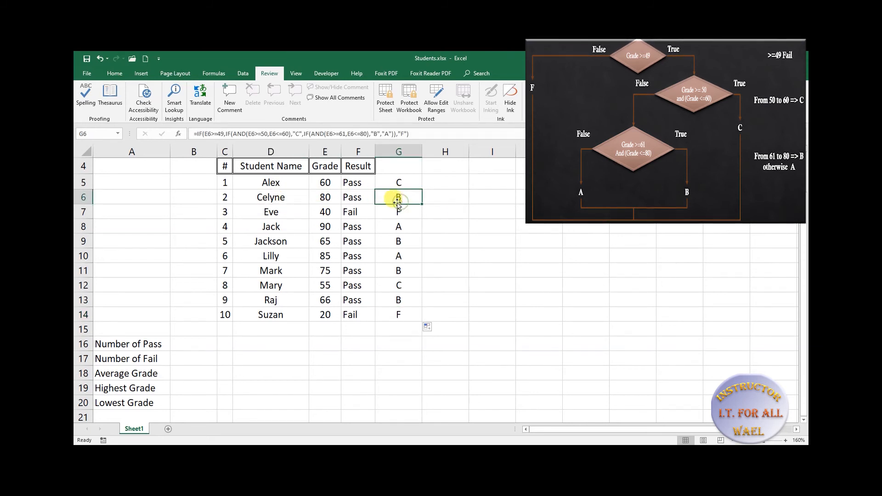
left_click(326, 229)
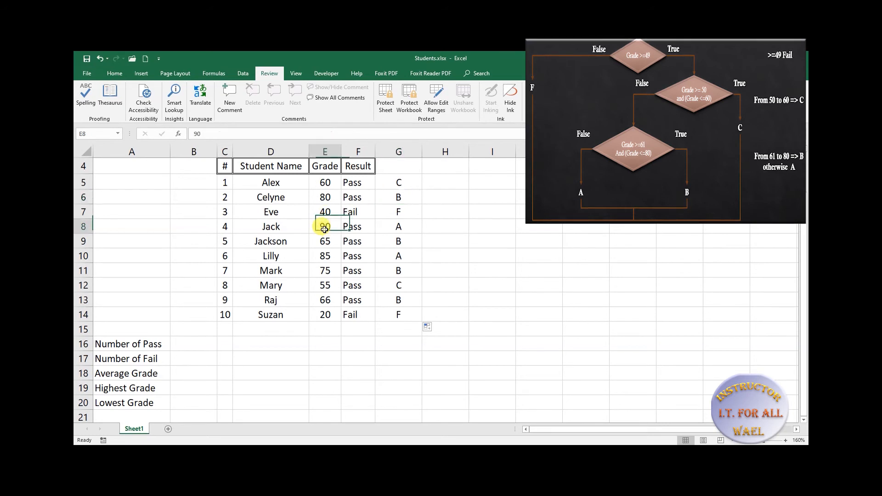
left_click(398, 228)
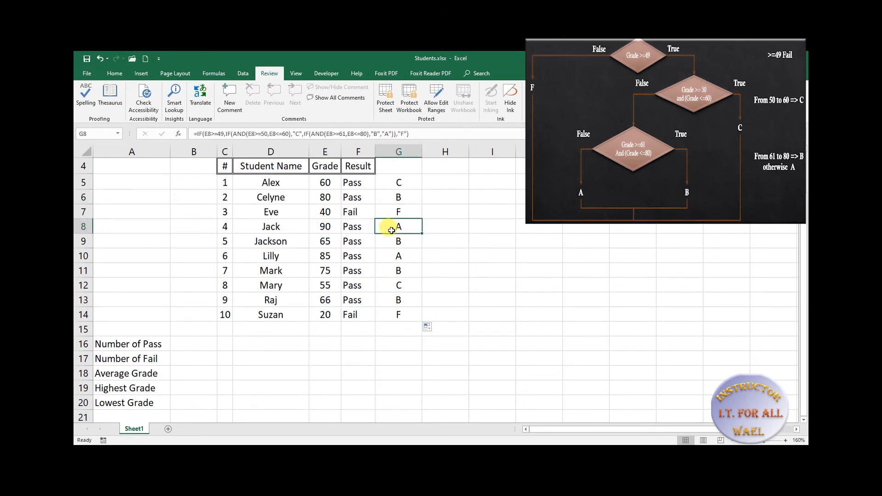
left_click(330, 244)
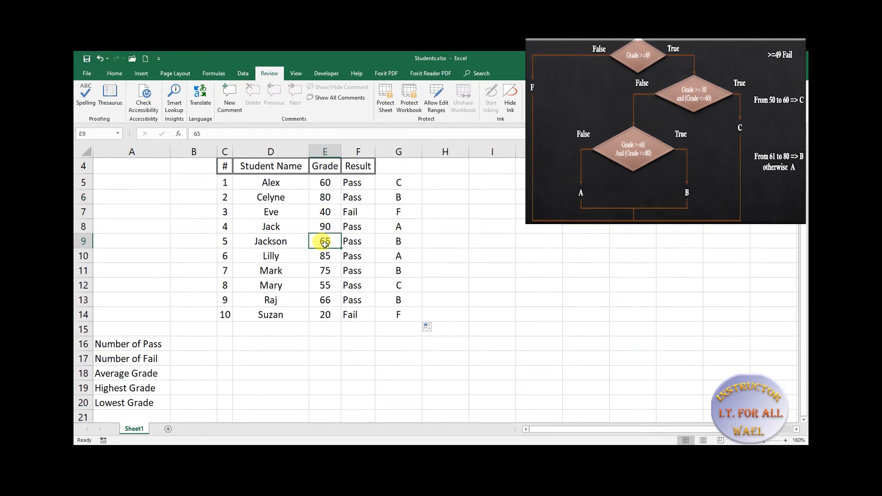
left_click(398, 240)
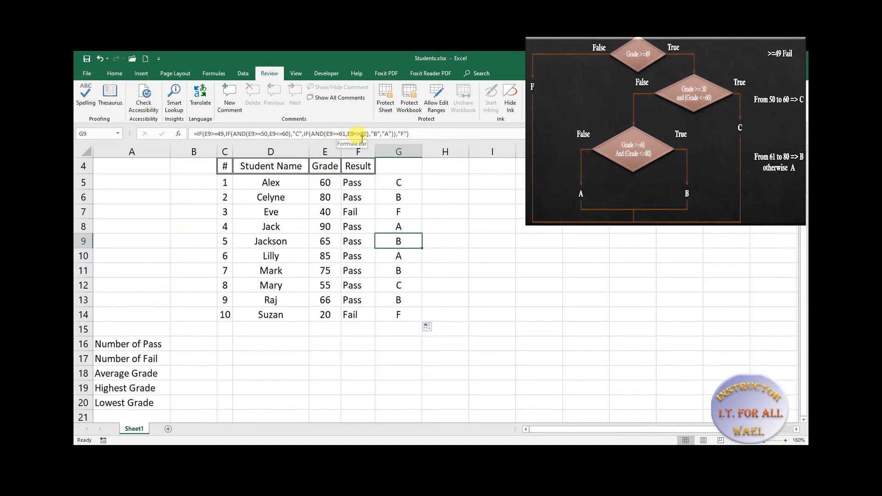
left_click(399, 256)
left_click(409, 271)
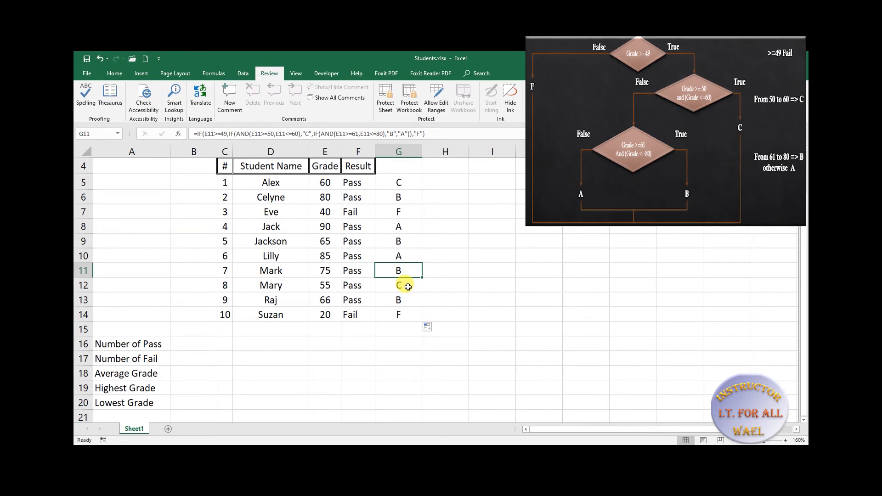
left_click(408, 286)
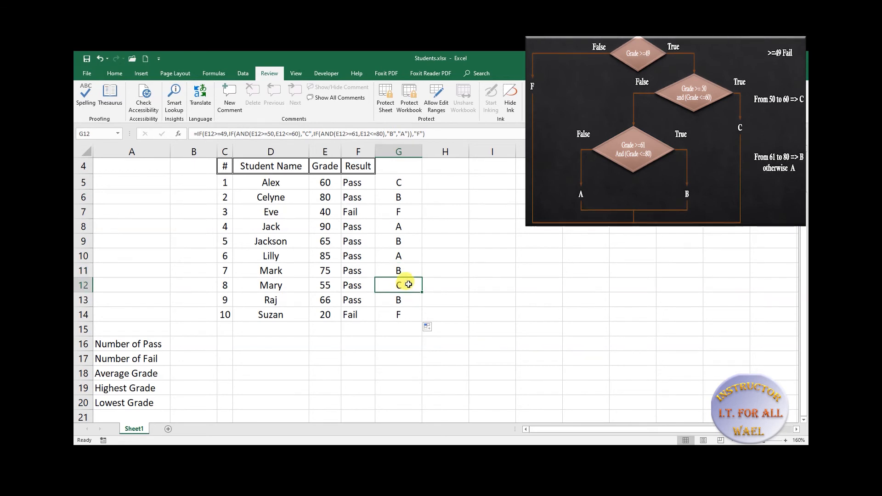
Copy the text of the Pass/Fail formula in cell F5
left_click(328, 183)
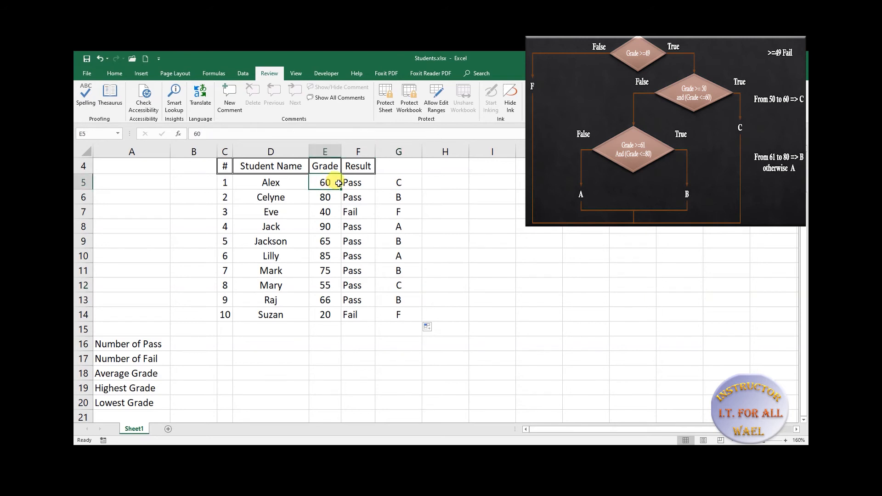
left_click(364, 186)
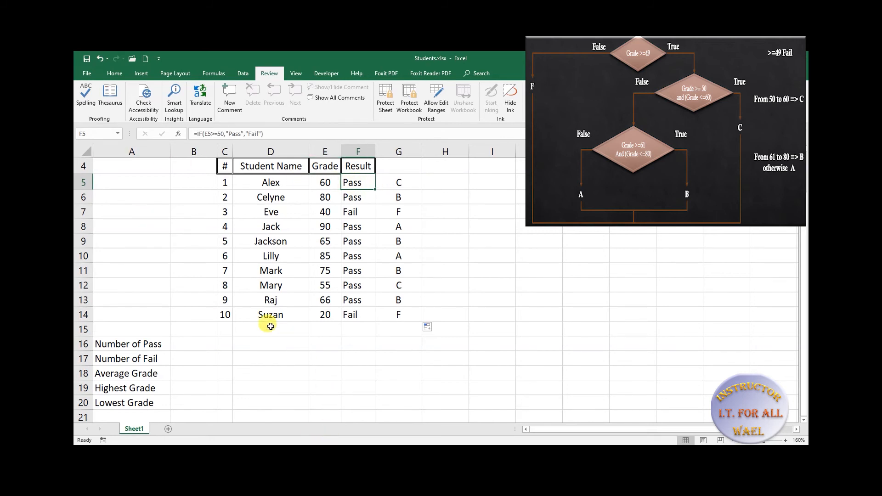
left_click_drag(357, 183, 352, 312)
left_click(266, 134)
left_click_drag(267, 134, 192, 132)
key("ctrl+c")
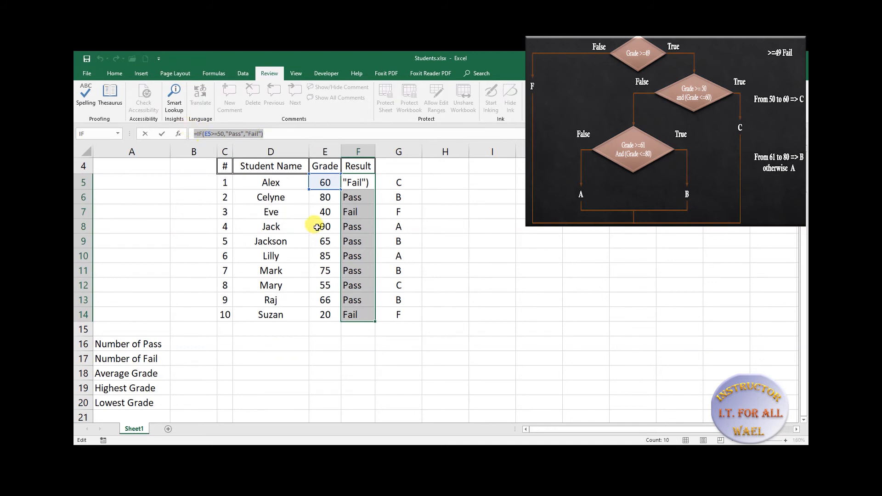
type("=")
left_click(366, 342)
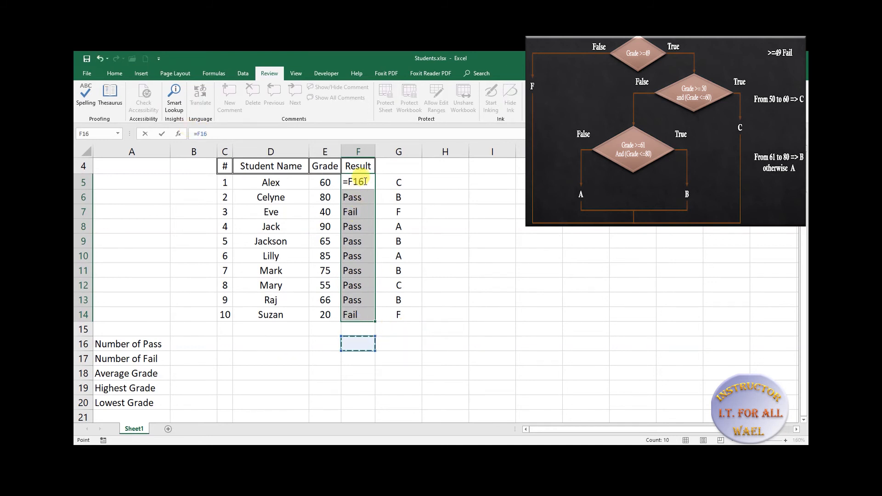
key("Escape")
Clear the results in F5:F14 and paste the copied formula =IF(E5>=50,"Pass","Fail") into F5
left_click_drag(363, 182, 365, 312)
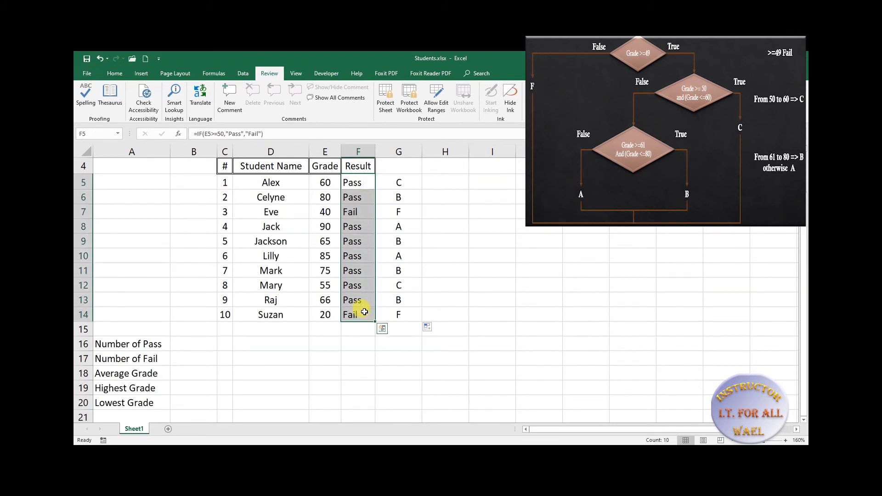
key("Delete")
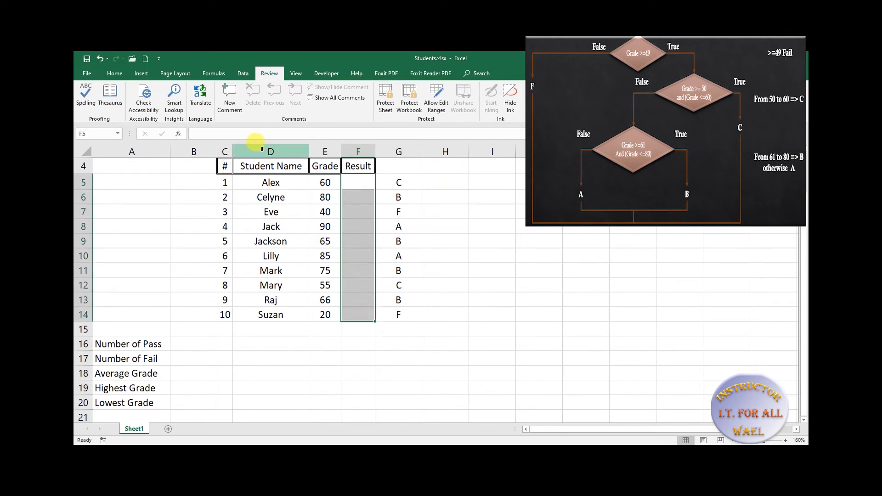
left_click(272, 133)
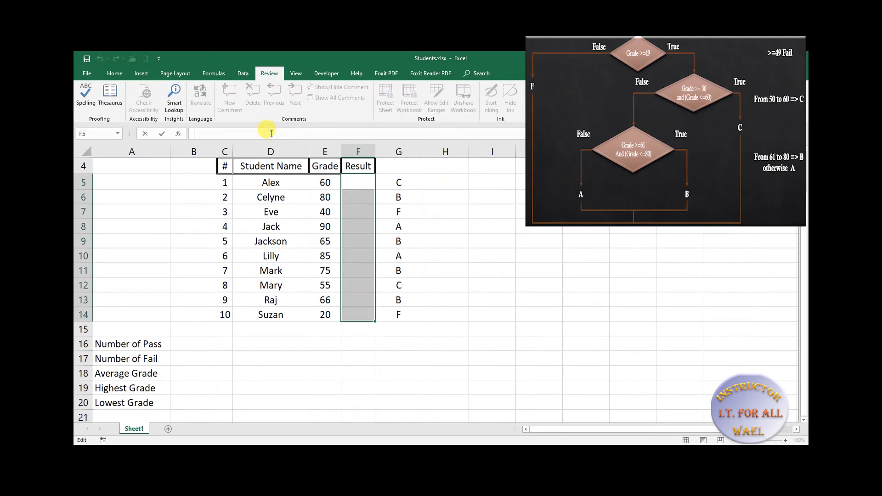
key("ctrl+v")
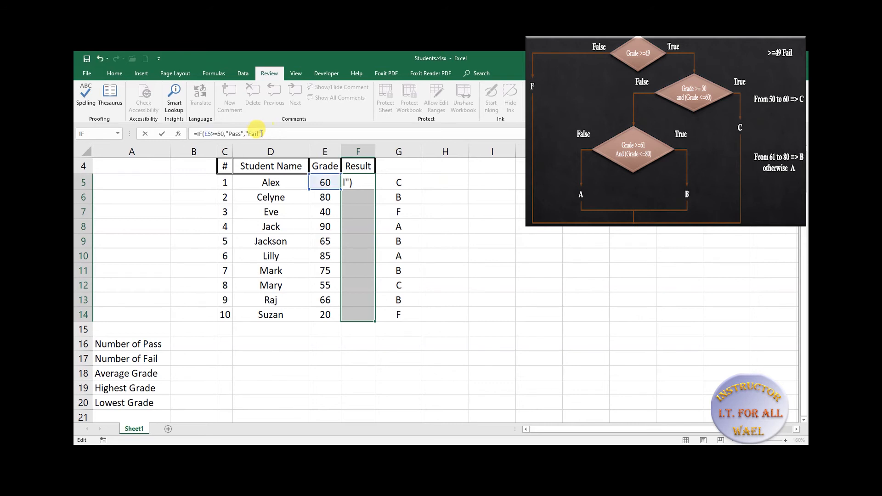
Wrap the condition in NOT so that F5 contains =IF(NOT(E5>=50),"Pass","Fail"), and commit it
left_click(205, 134)
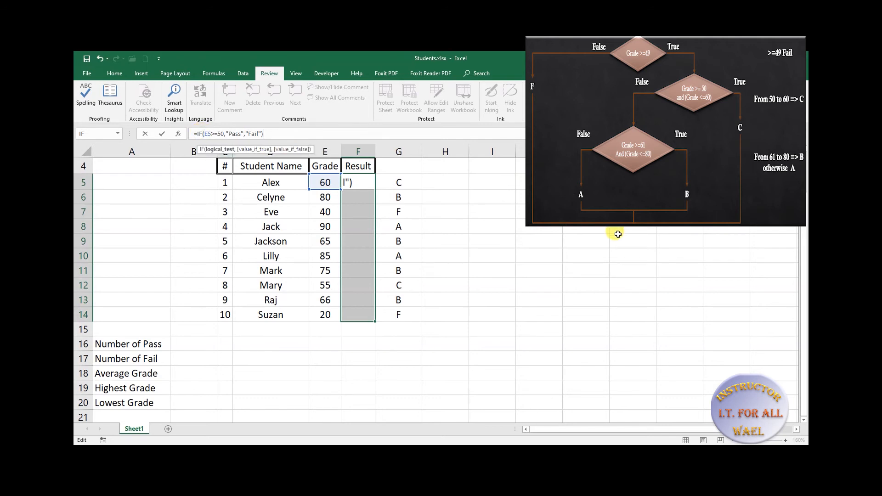
type("NO")
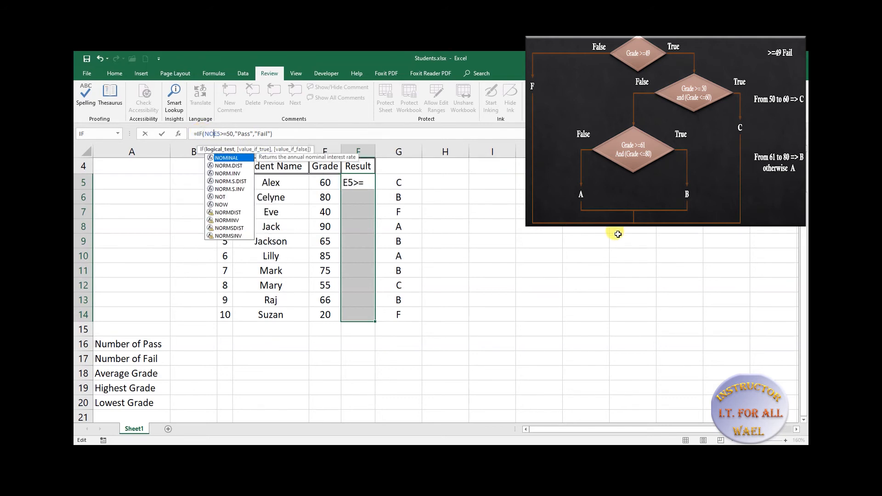
type("T")
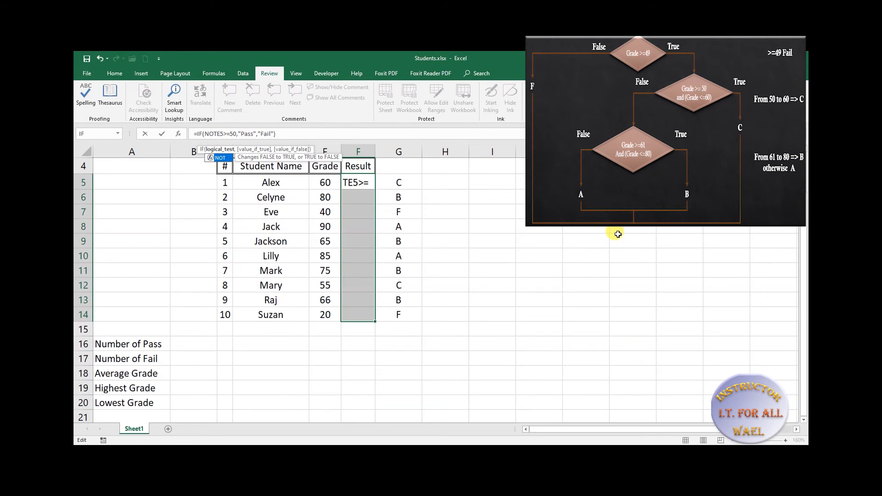
type("(")
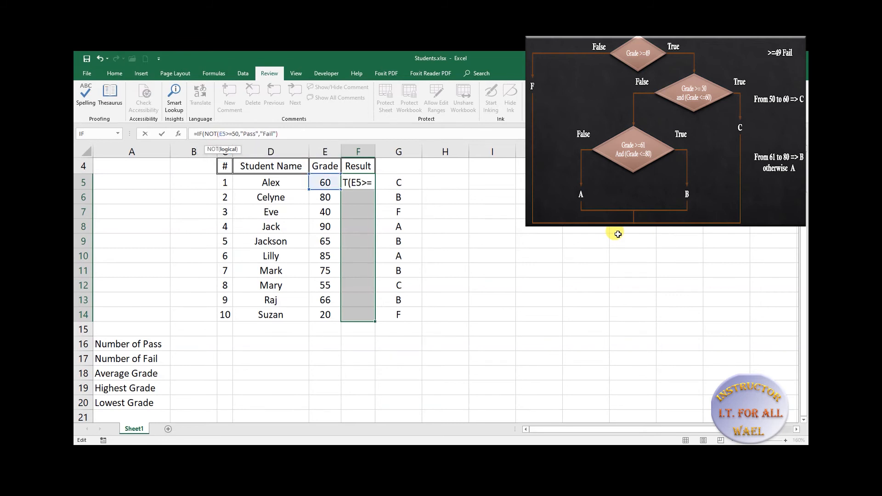
key("Right")
key("Right")
key("Right")
type(")")
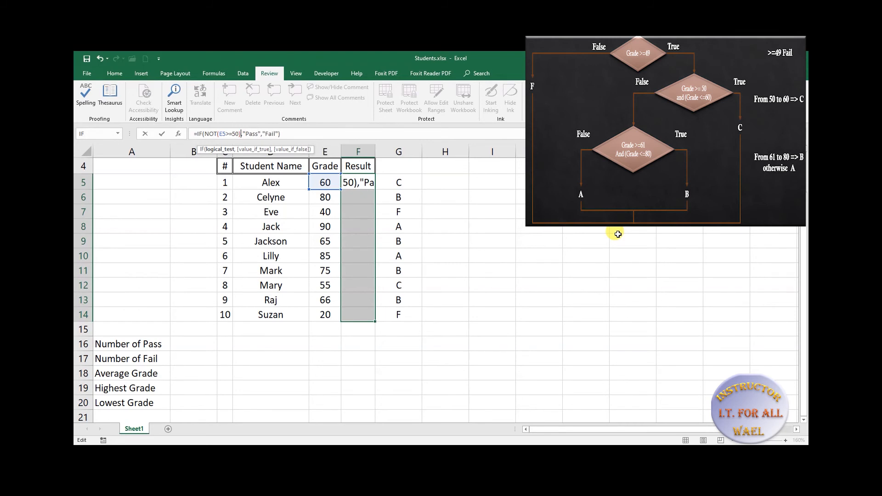
key("Return")
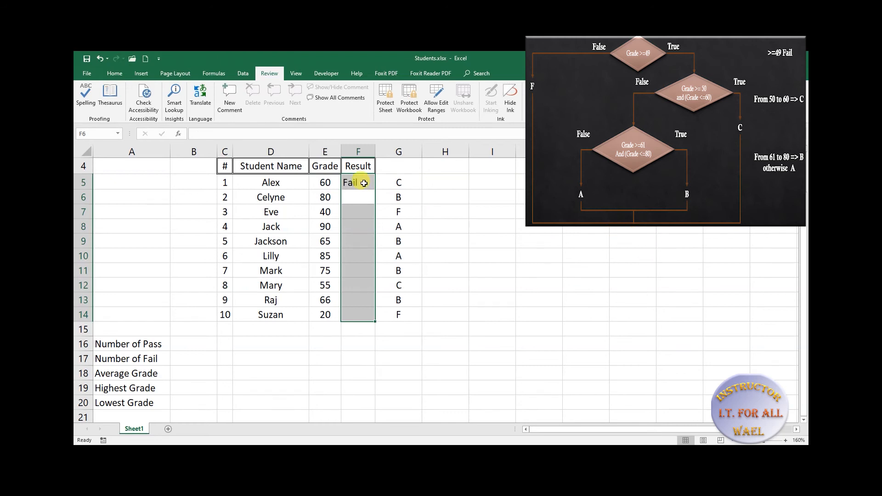
Fill the NOT formula from F5 down through F14 and check the results in rows 7 and 14
left_click(364, 183)
left_click(328, 183)
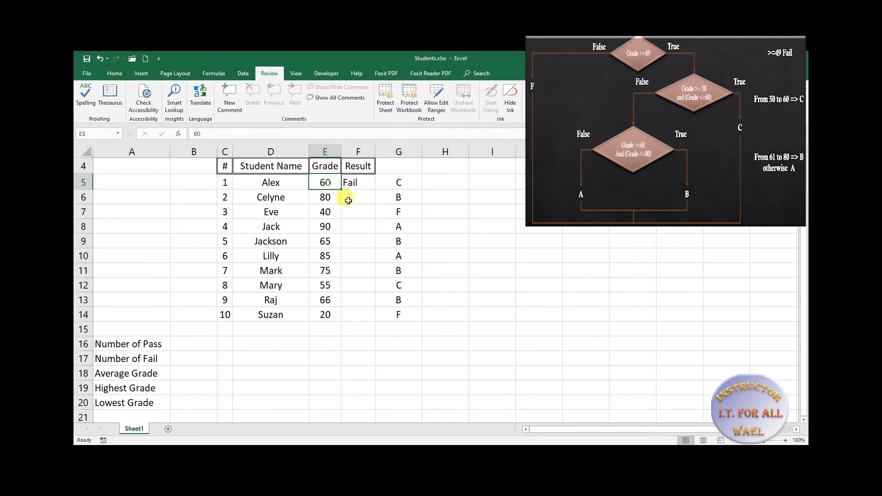
left_click(357, 183)
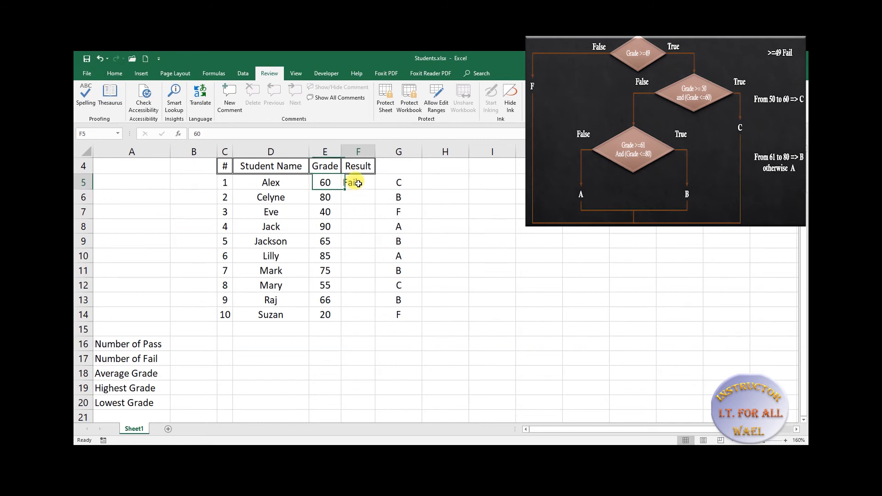
left_click_drag(373, 189, 370, 319)
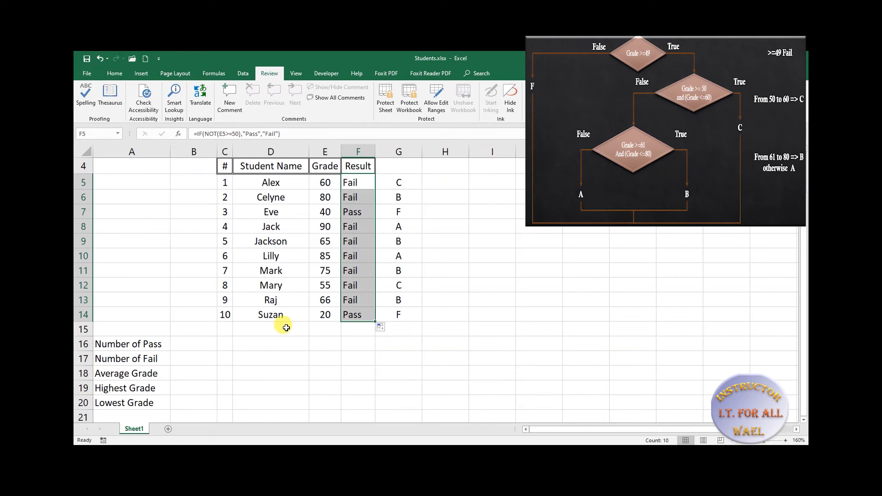
left_click(292, 313)
left_click(363, 318)
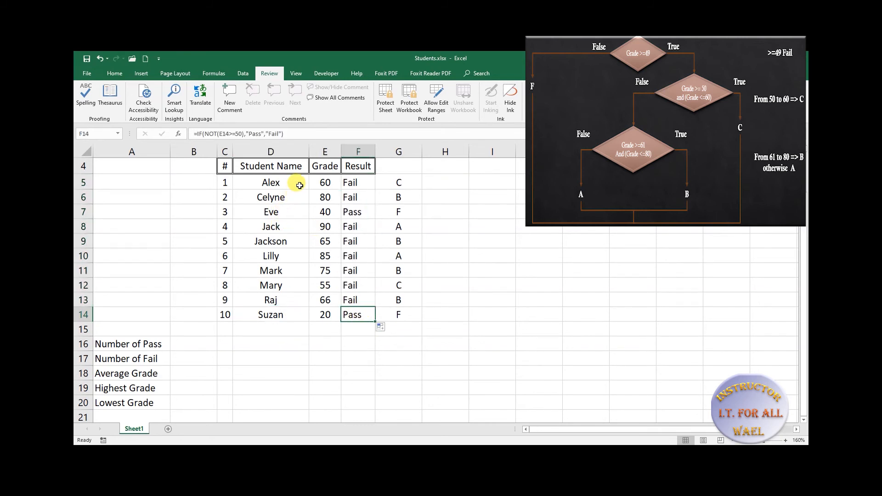
left_click(288, 212)
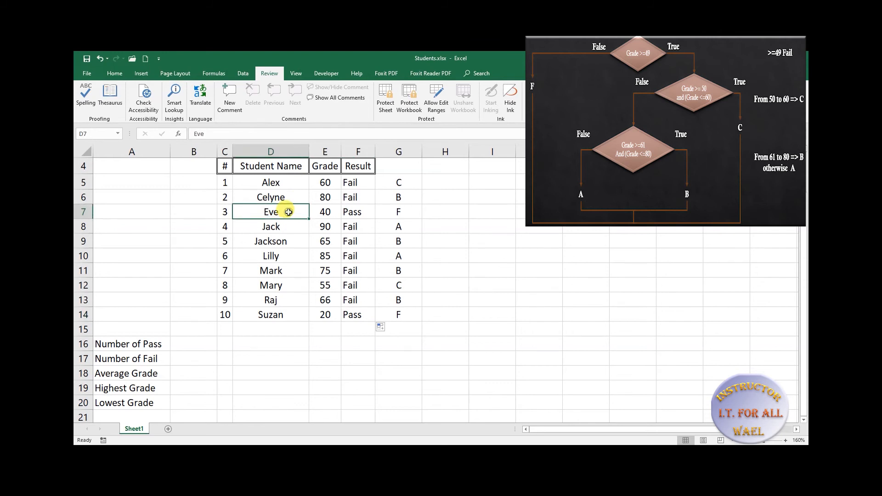
left_click(346, 213)
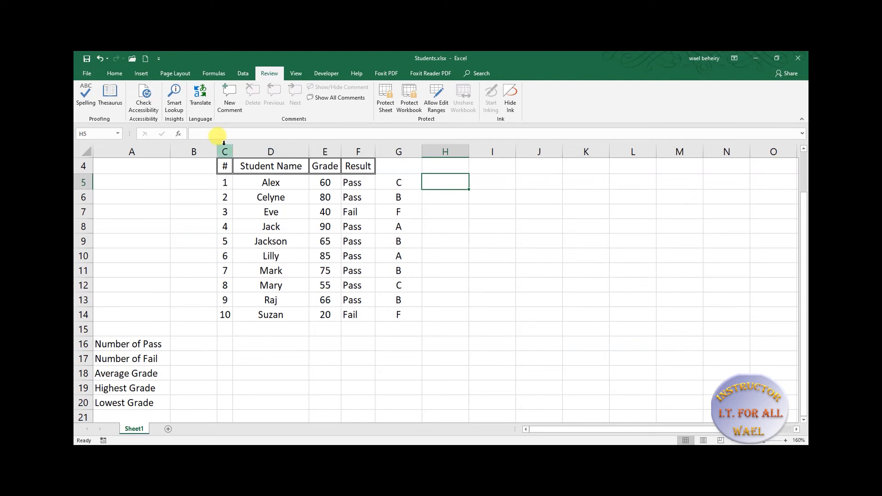
Start an IFS function in cell H5 and move its arguments dialog clear of the student table
left_click(179, 135)
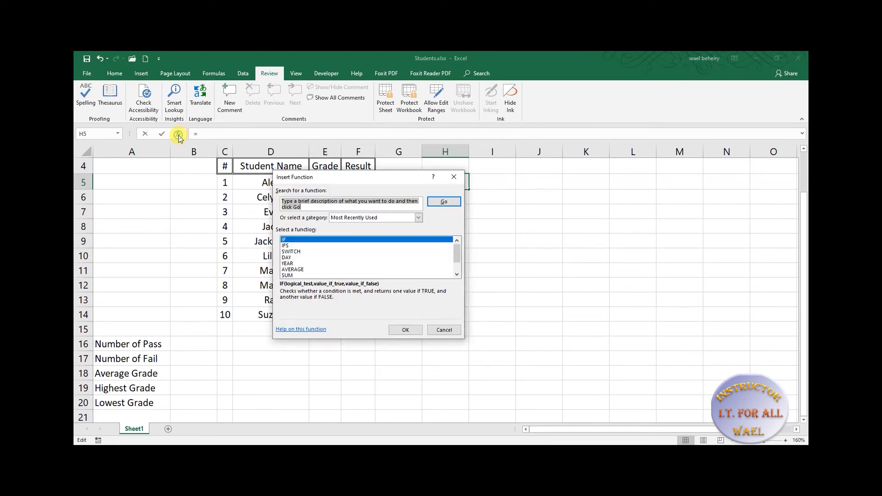
left_click(287, 246)
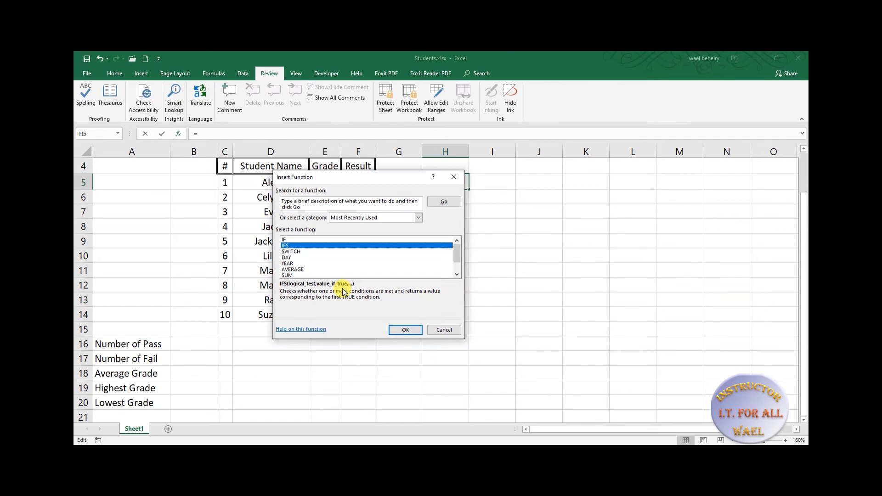
left_click(406, 331)
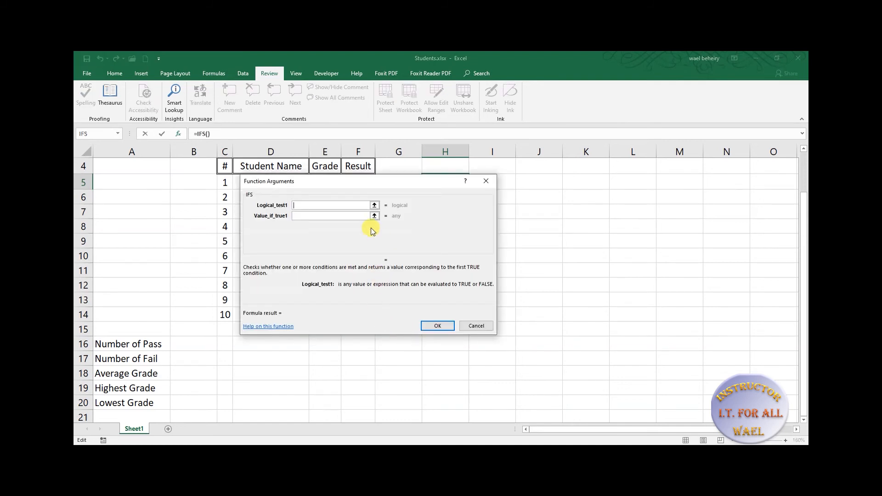
left_click_drag(357, 180, 602, 175)
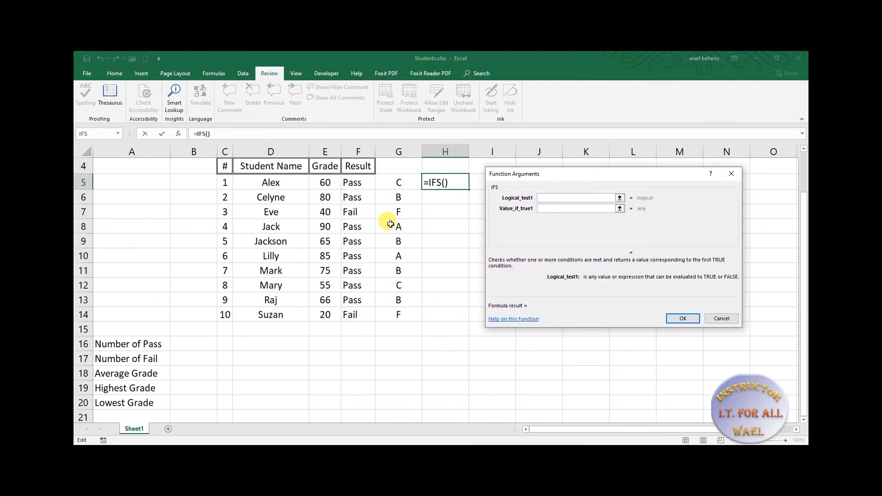
Set the first IFS condition to E5<=49 with "F" as its result
left_click(329, 183)
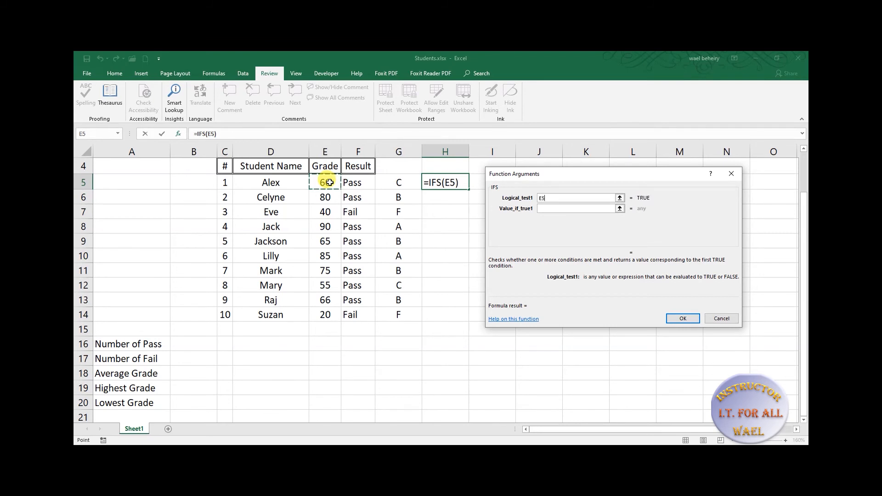
type("<=49")
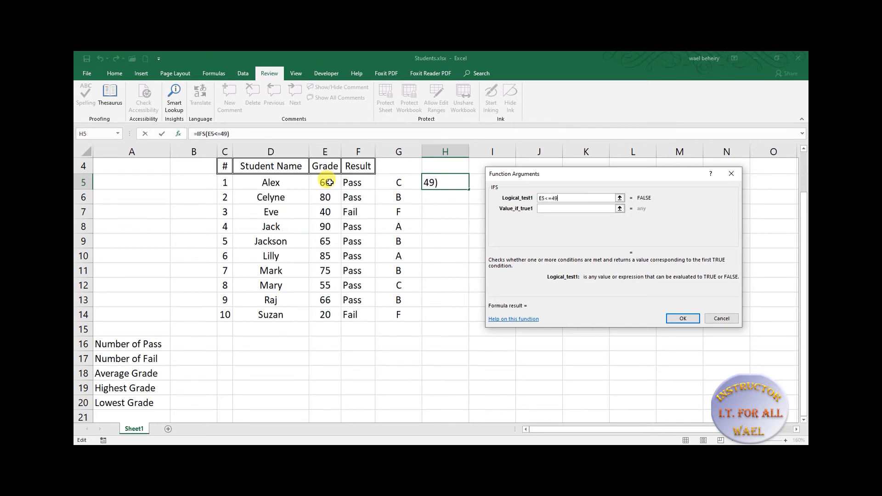
left_click(551, 207)
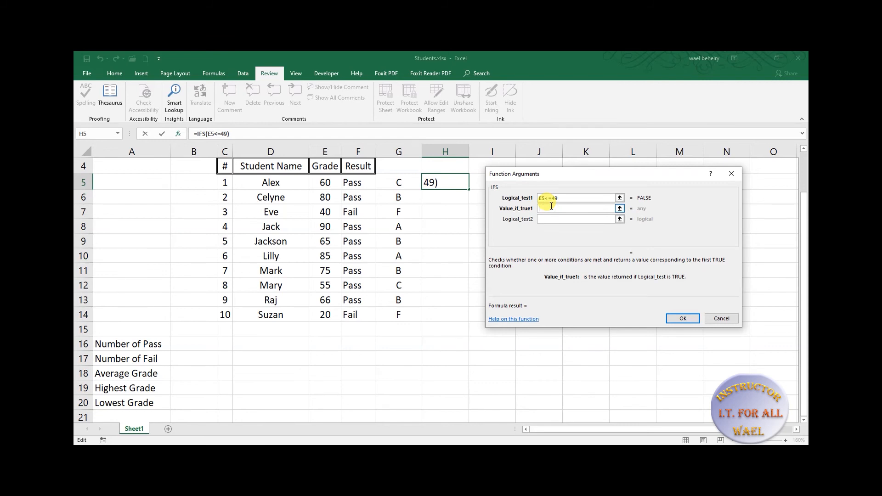
type("F")
key("BackSpace")
type("\"F\"")
Set the second IFS condition to AND(E5>=50,E5<=60) with "C" as its result
left_click(545, 218)
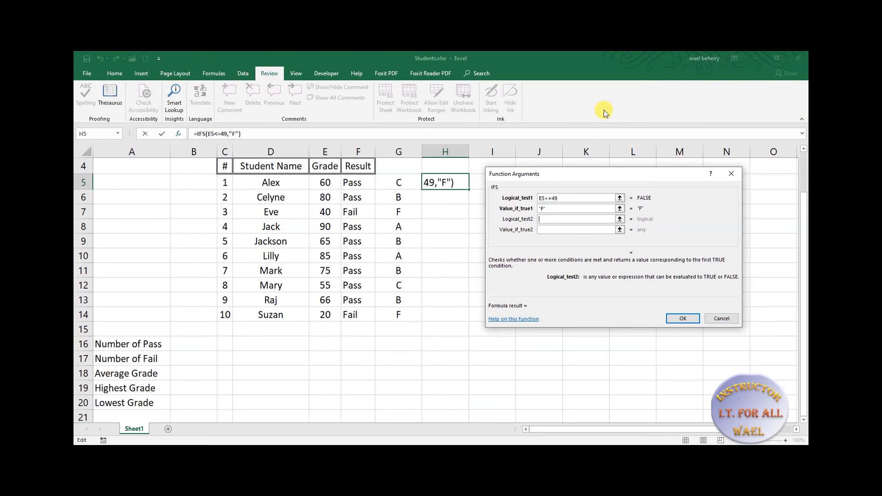
type("AND()")
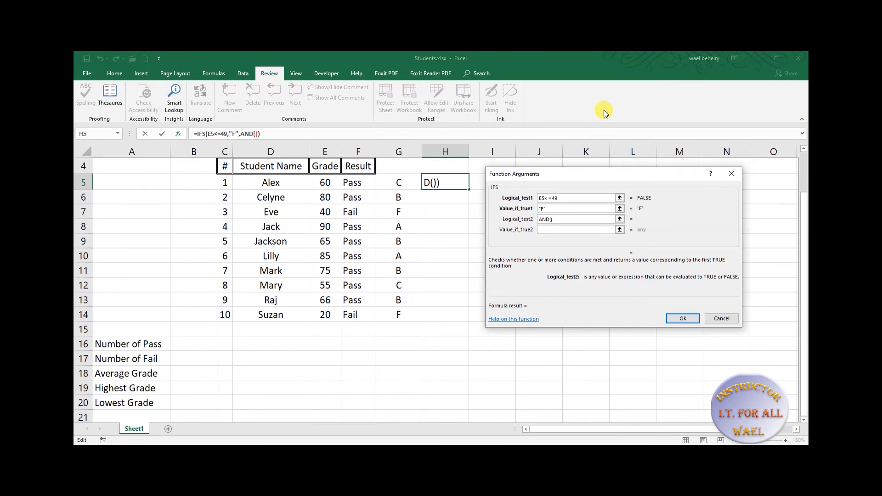
type(",")
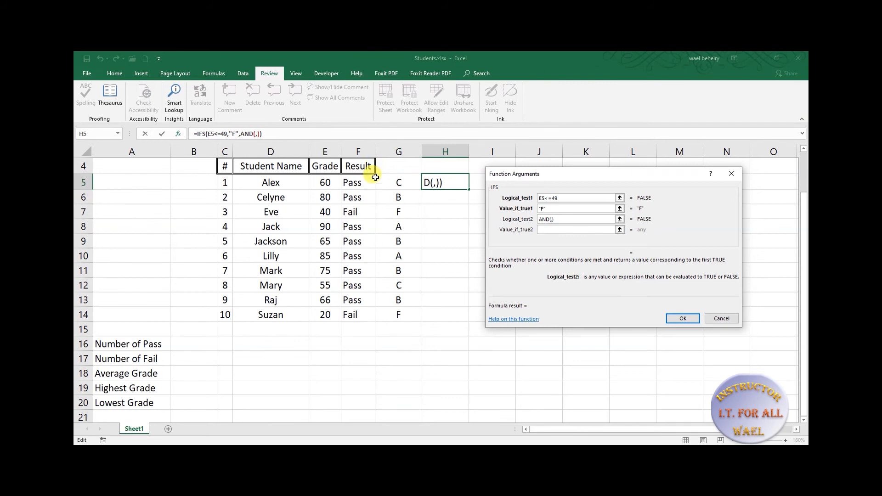
left_click(331, 184)
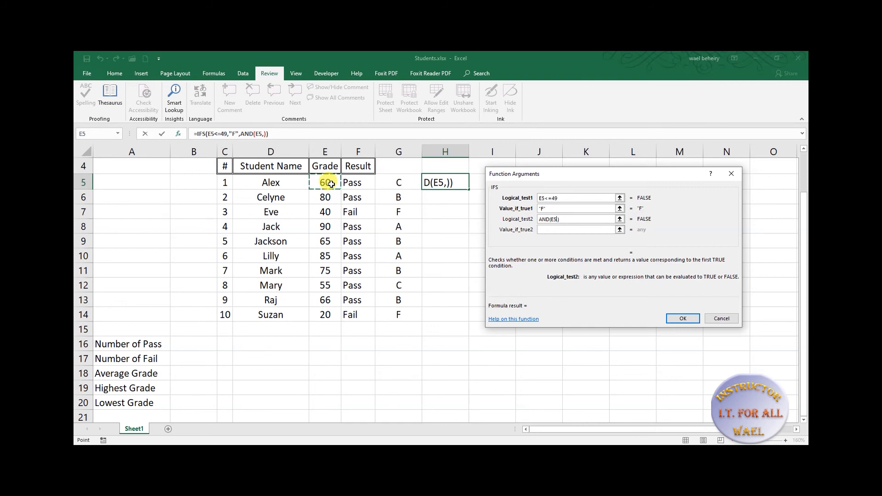
type(">=5")
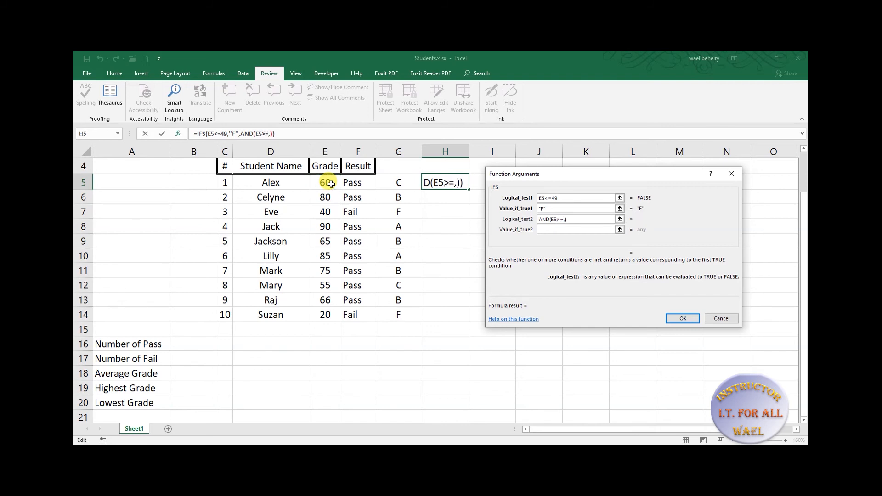
type("0,")
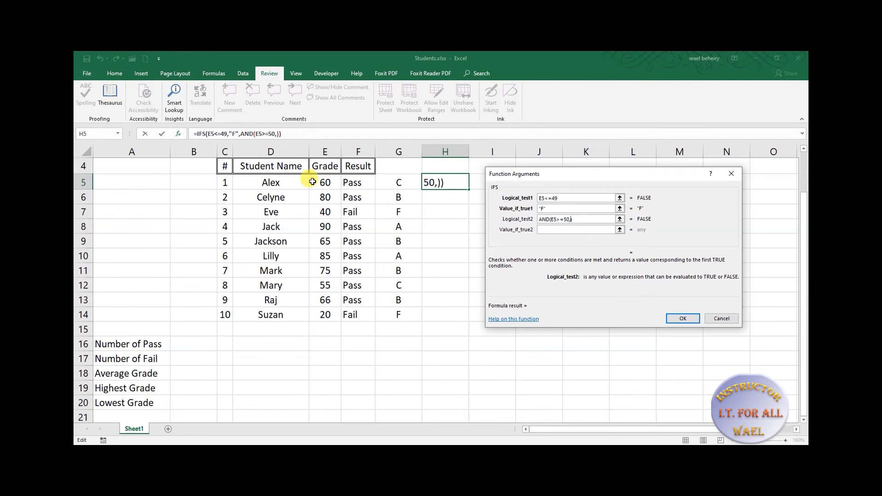
left_click(325, 184)
type("<=")
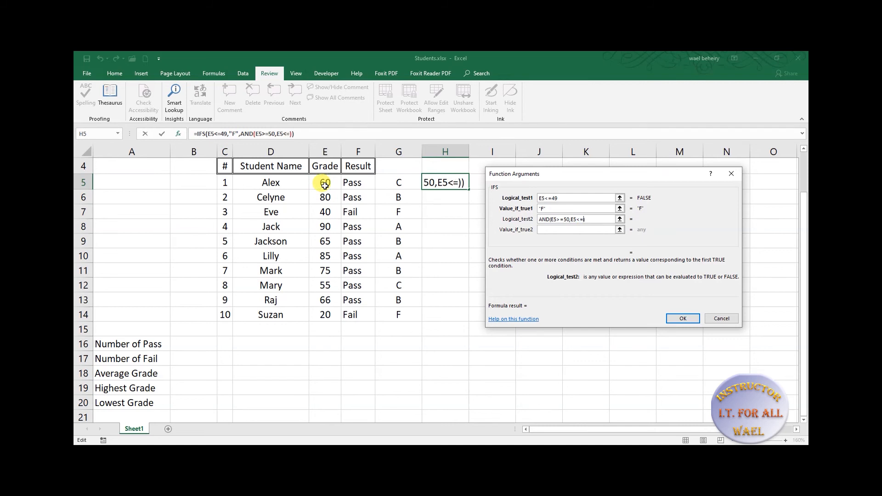
type("60")
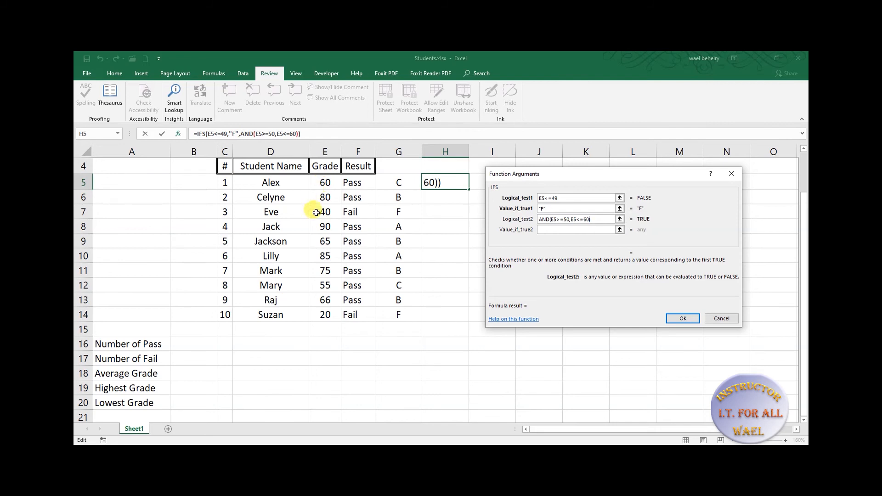
left_click(564, 228)
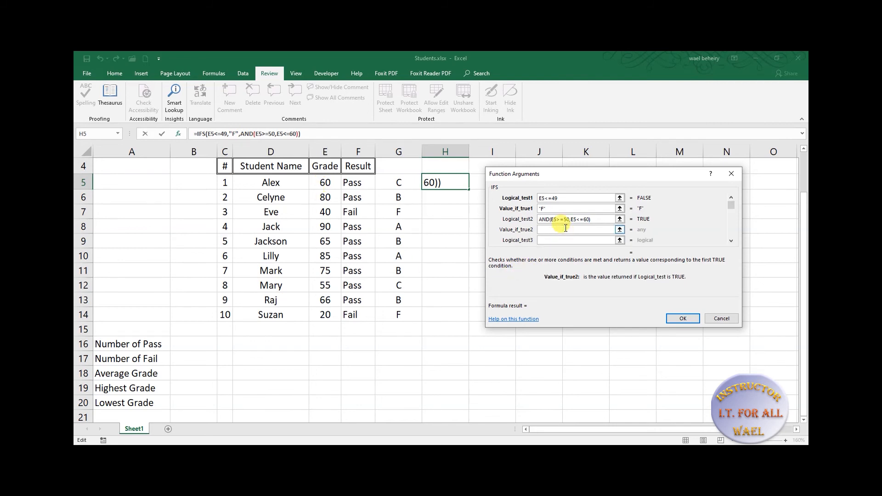
type("\"C\"")
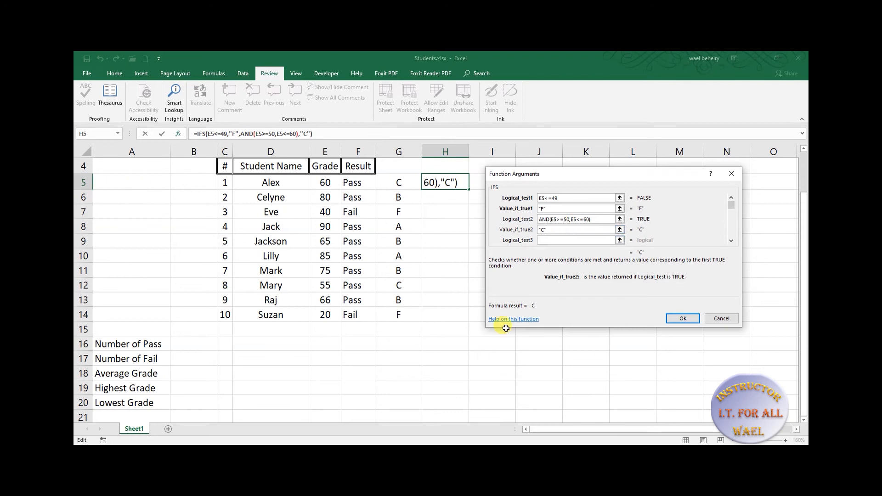
left_click(564, 199)
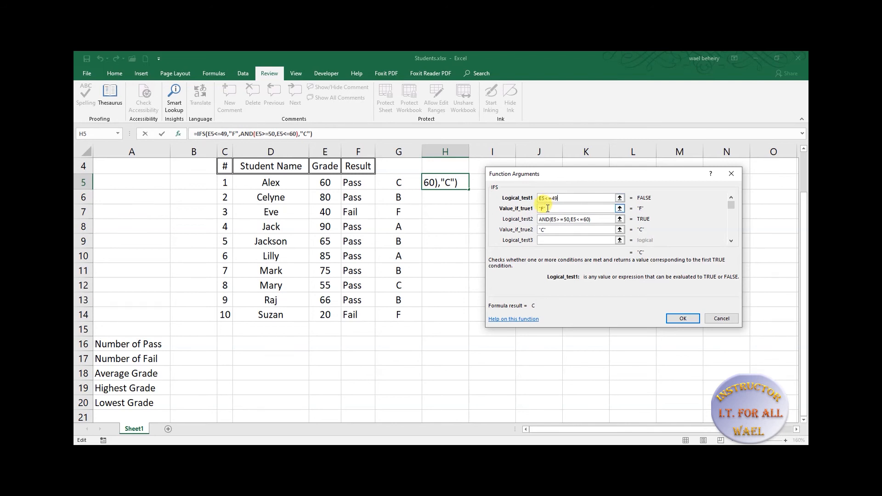
Set the third IFS condition to AND(E5>=61,E5<=80)
left_click(545, 239)
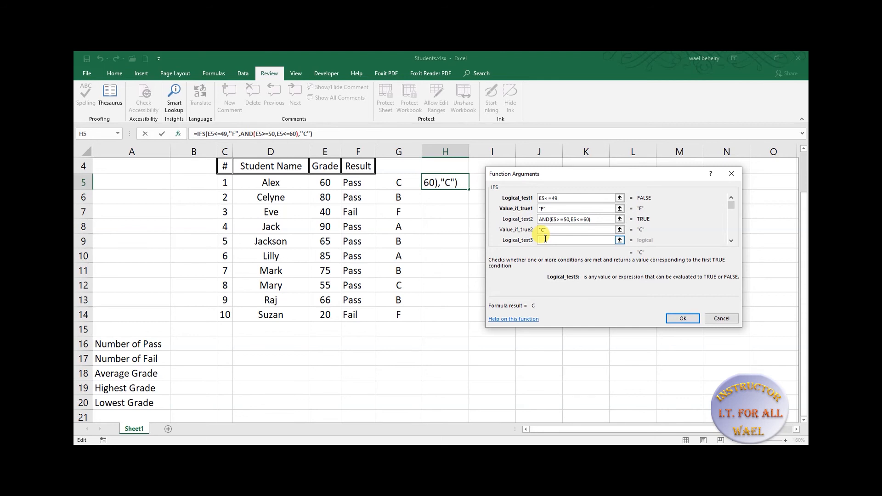
type("A")
type("ND")
type("()")
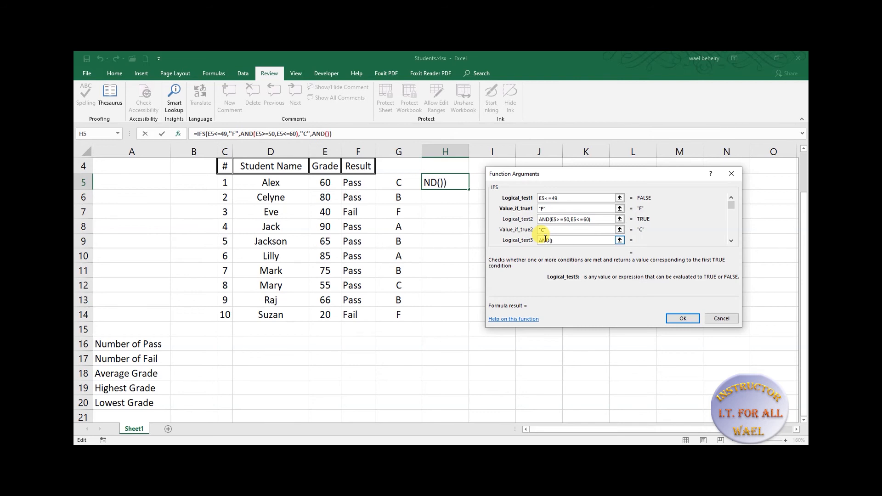
type(",")
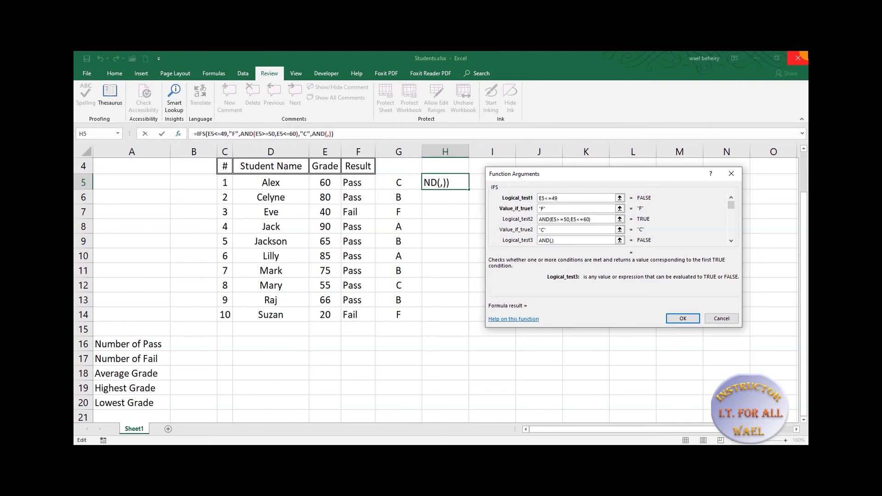
left_click(326, 182)
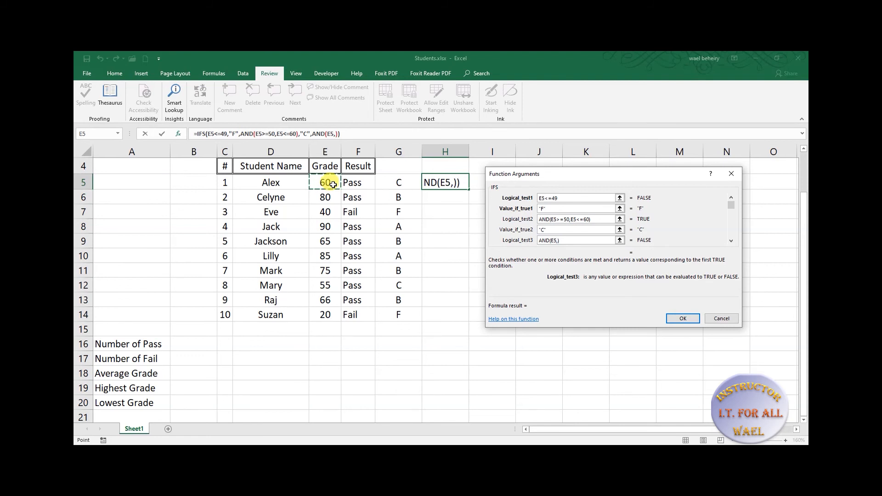
type(">=")
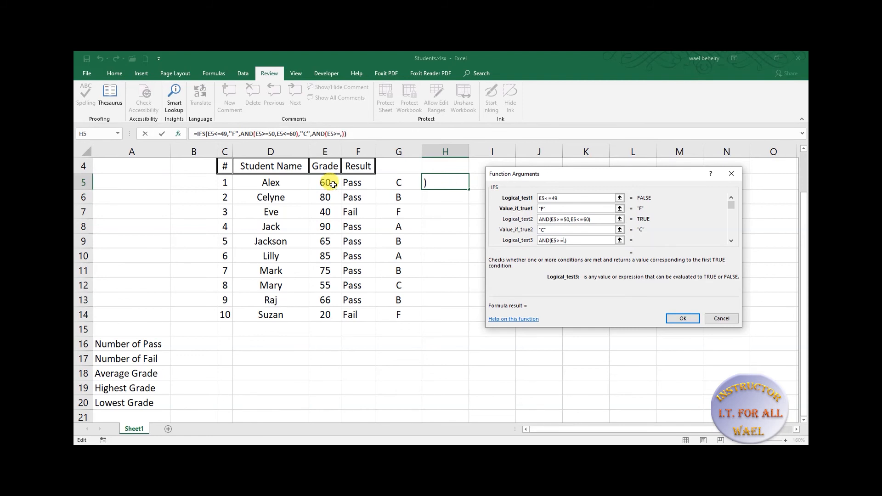
type("61,")
left_click(325, 184)
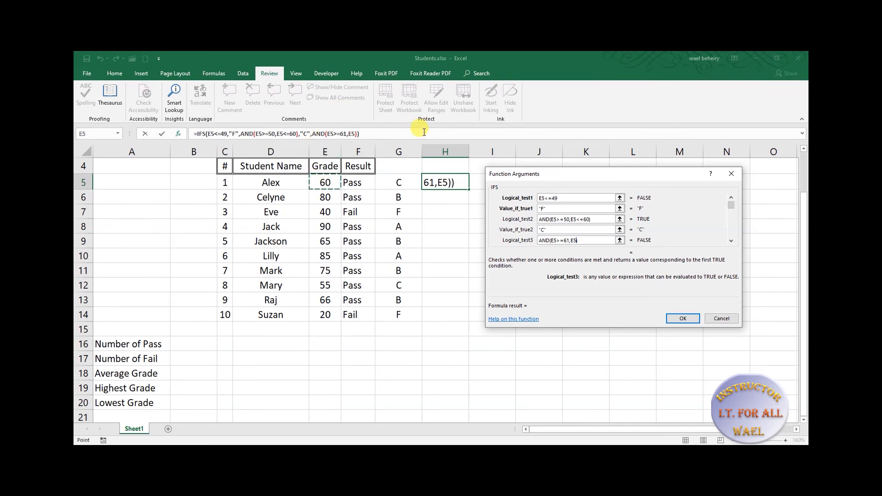
type("<=80")
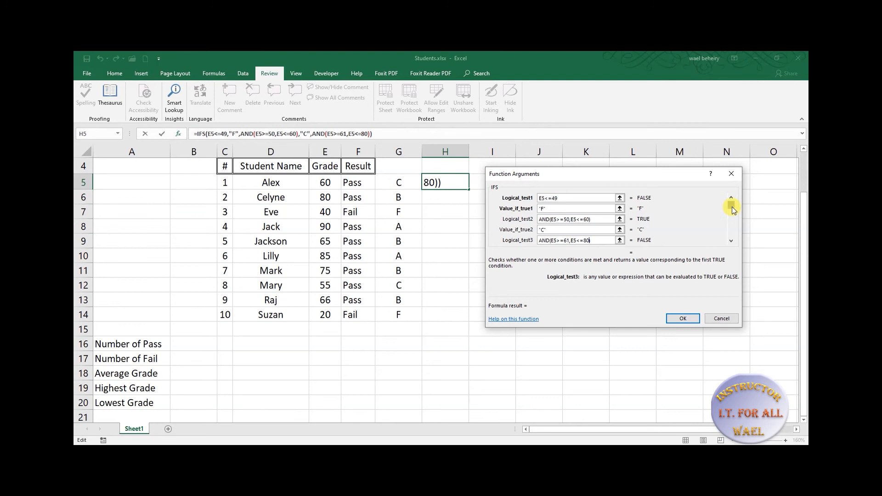
Examine how many condition and result pairs the IFS function accepts, then return to the filled-in arguments
left_click(731, 241)
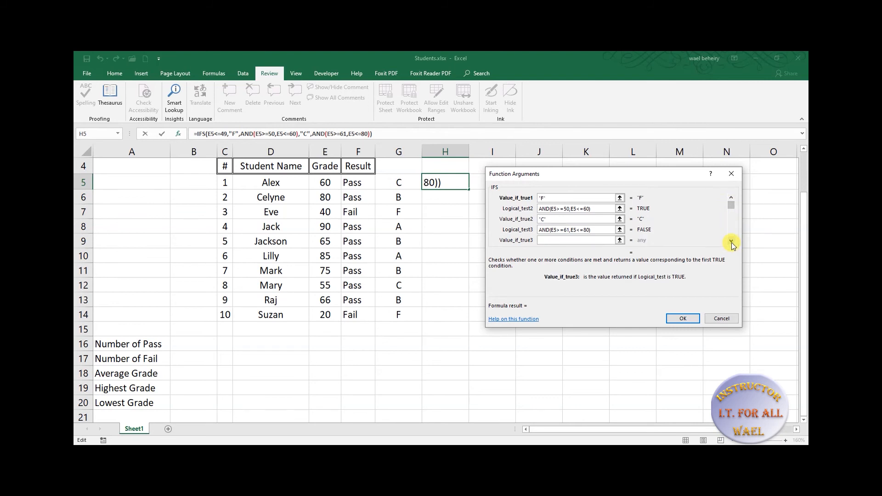
left_click(731, 242)
left_click(732, 241)
left_click(731, 241)
left_click(731, 241)
left_click(731, 241)
left_click(731, 241)
left_click(731, 242)
left_click(731, 242)
left_click(731, 241)
left_click(731, 241)
left_click(731, 241)
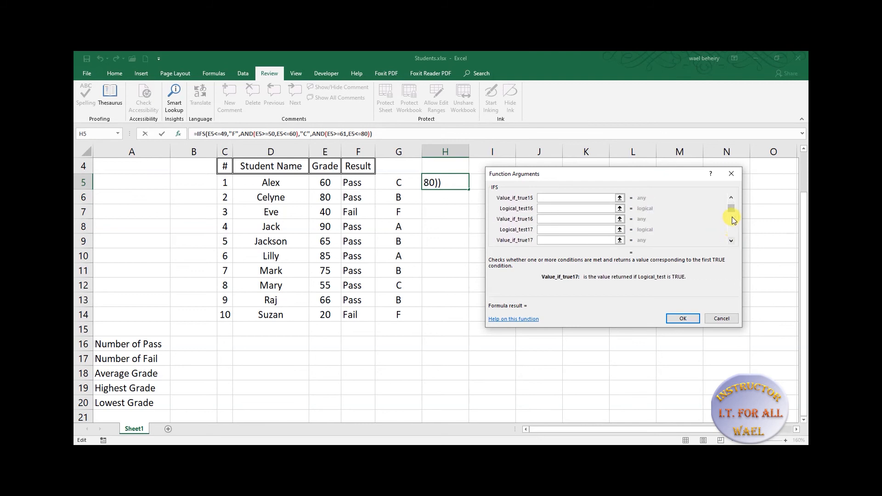
left_click_drag(733, 234, 732, 235)
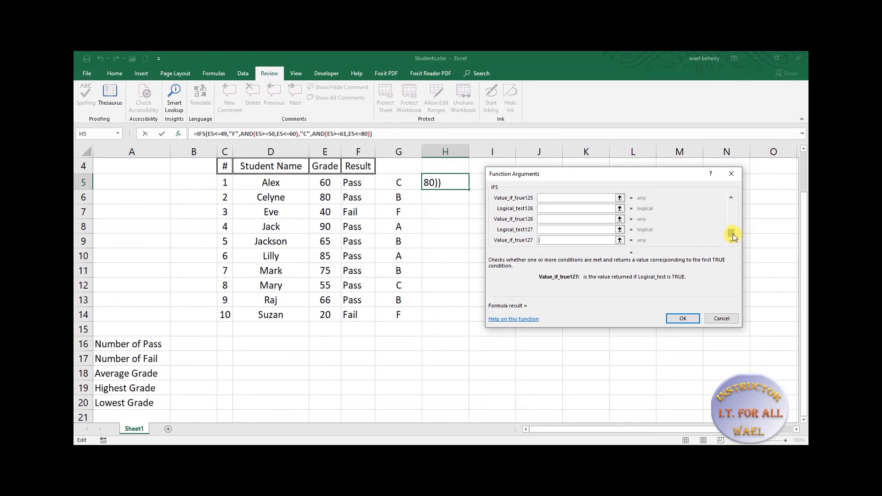
left_click_drag(733, 211, 733, 199)
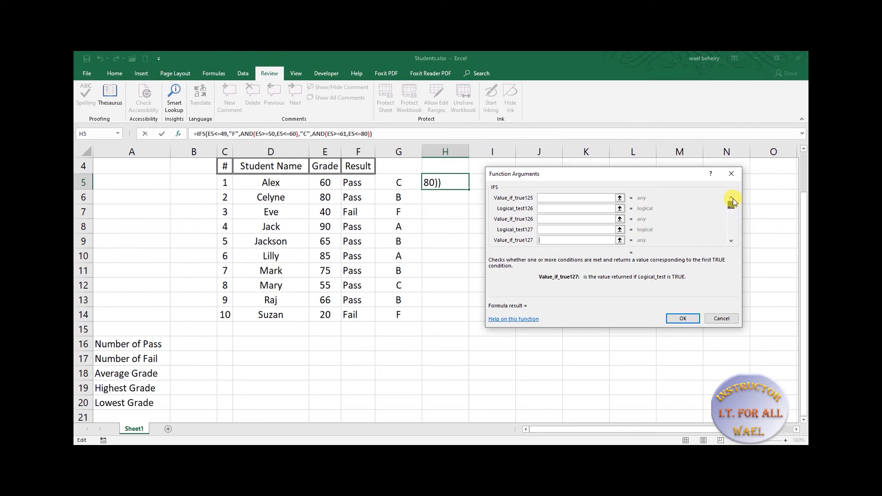
left_click(732, 240)
left_click(731, 240)
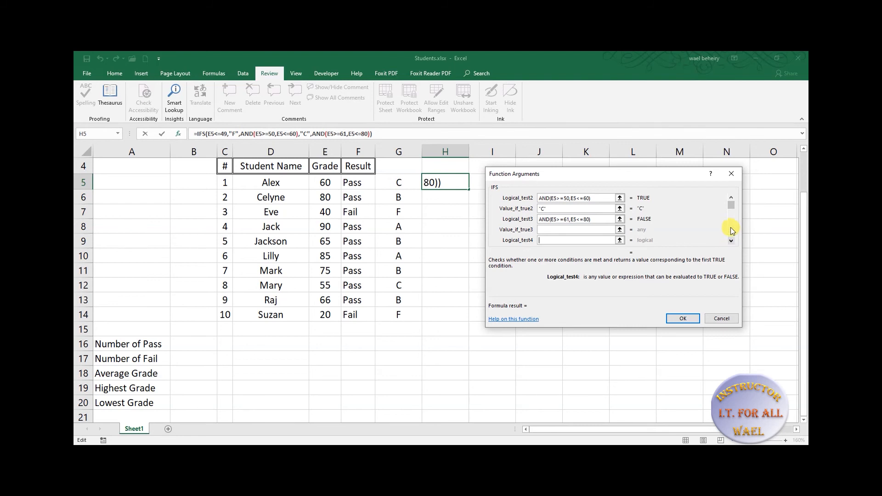
Enter "B" as the result of the third IFS condition and move on to the fourth condition
left_click(733, 199)
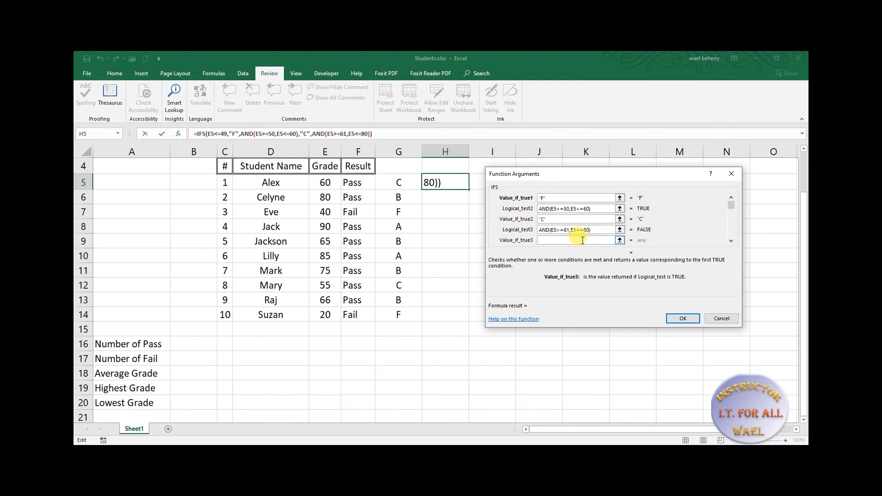
type("\"B\"")
key("Tab")
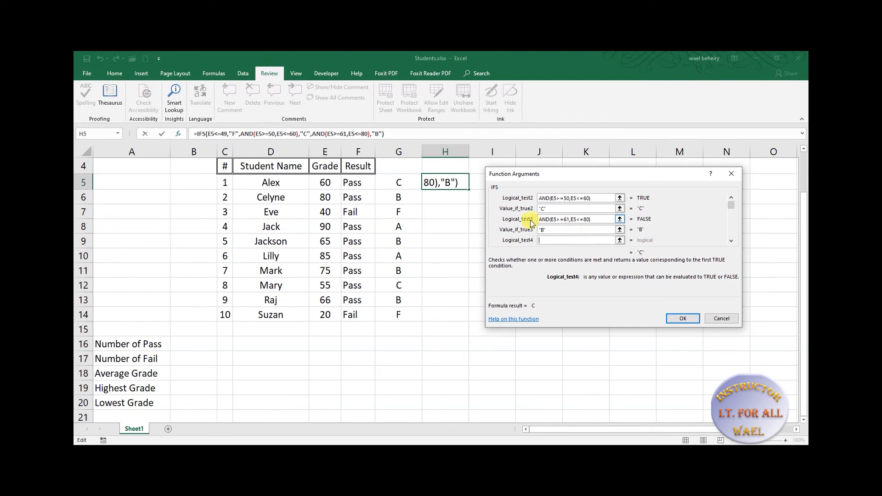
left_click(326, 182)
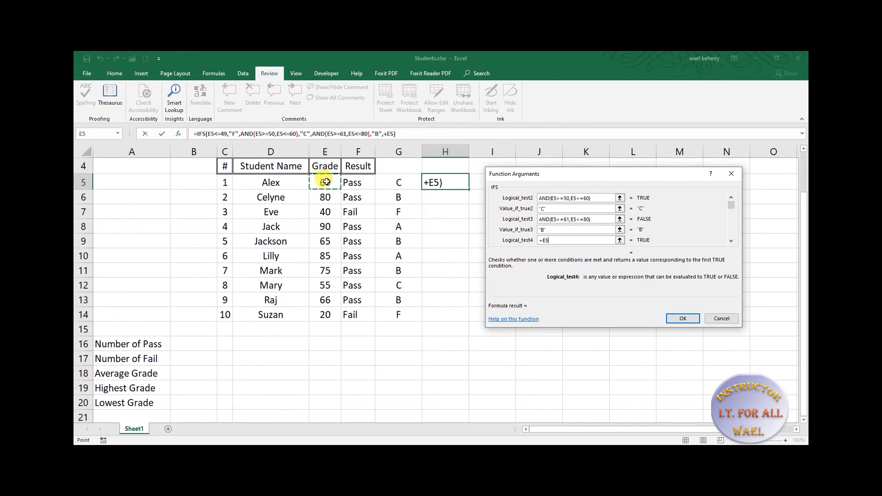
key("BackSpace")
key("BackSpace")
key("BackSpace")
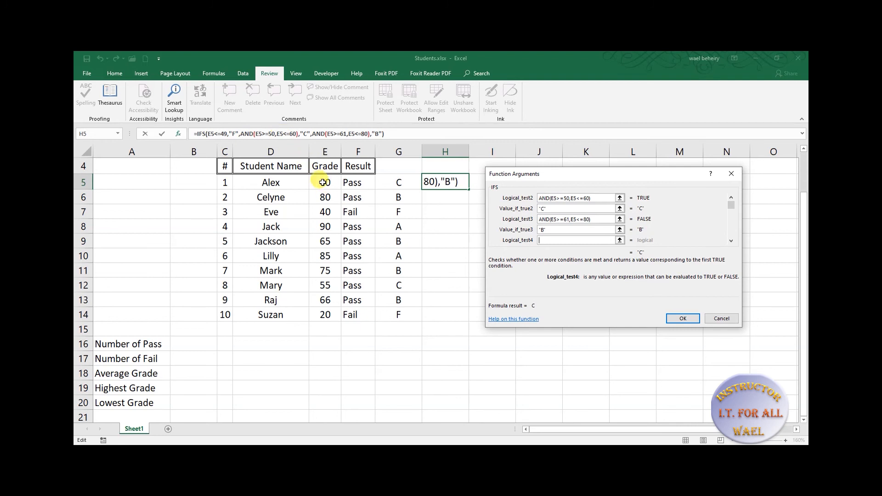
Set the fourth IFS condition to E5>=81 with "A" as its result and confirm the formula in H5
left_click(323, 182)
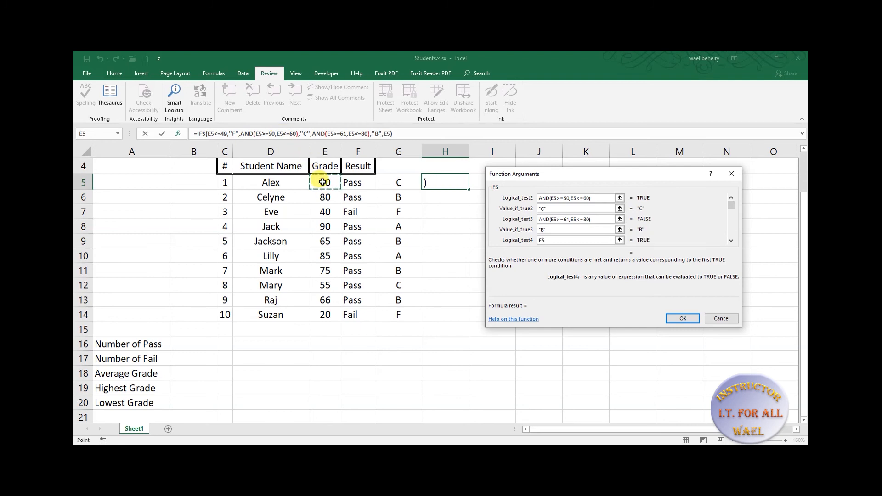
type(">=81")
key("Tab")
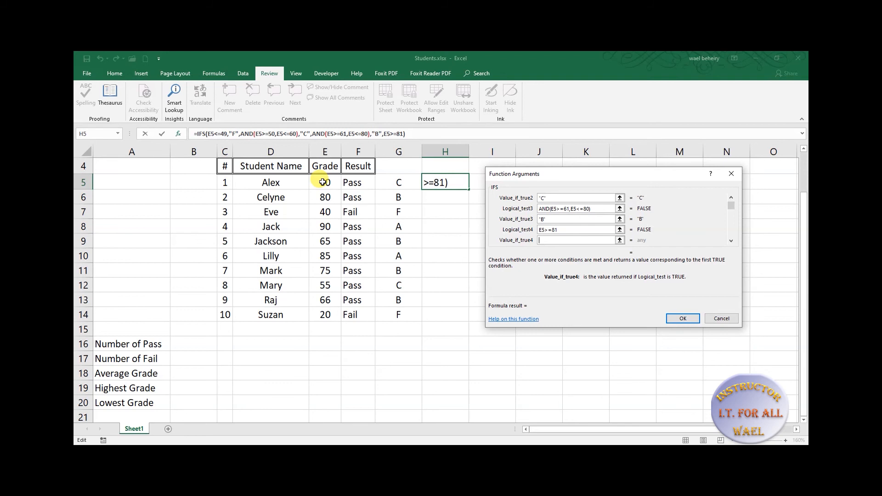
type("\"A\"")
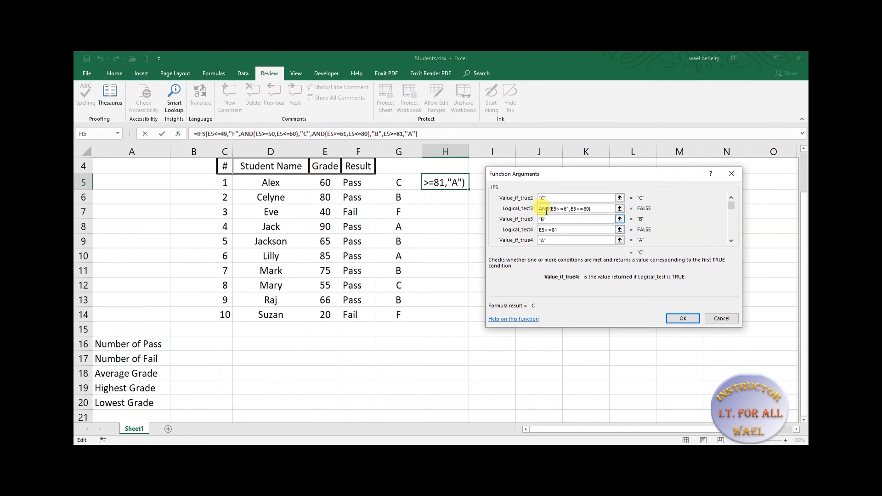
left_click(683, 319)
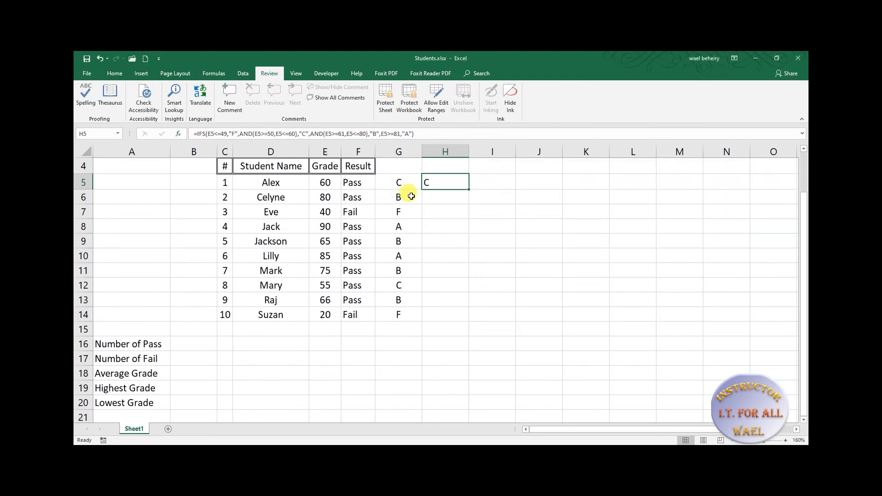
Check the nested IF formula in G5, and fill the IFS formula from H5 down to H14
left_click(395, 185)
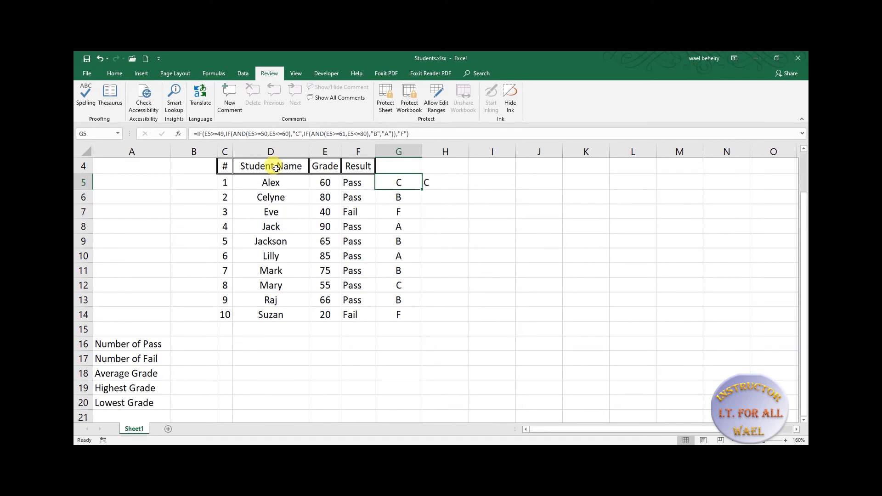
left_click(441, 184)
left_click_drag(468, 190, 462, 317)
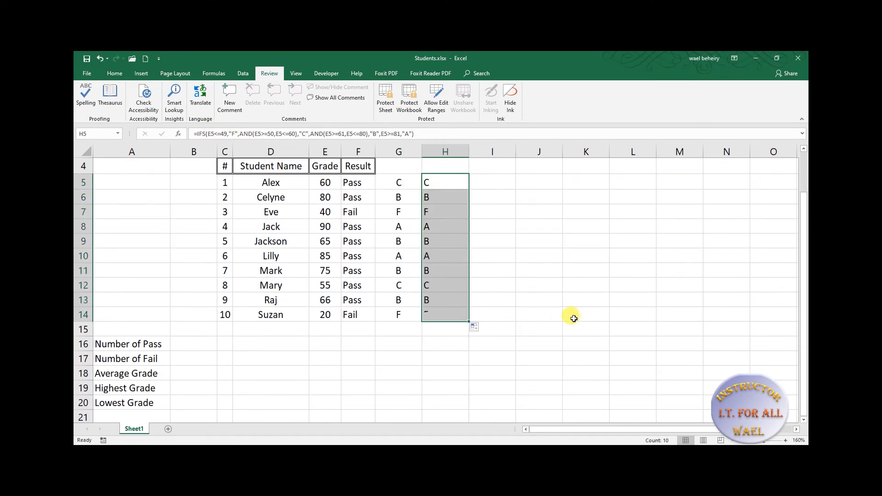
left_click(393, 341)
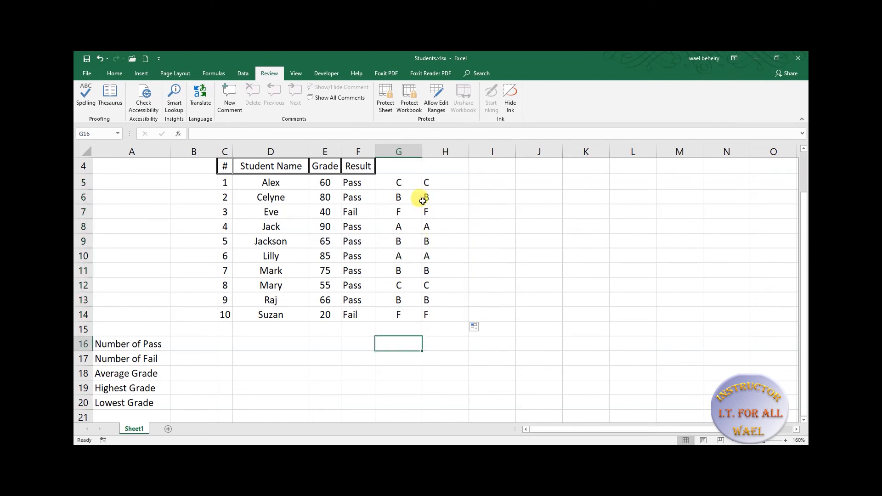
Compare the IFS letter grades in column H with the nested IF grades in column G, row by row
left_click(432, 183)
left_click(405, 198)
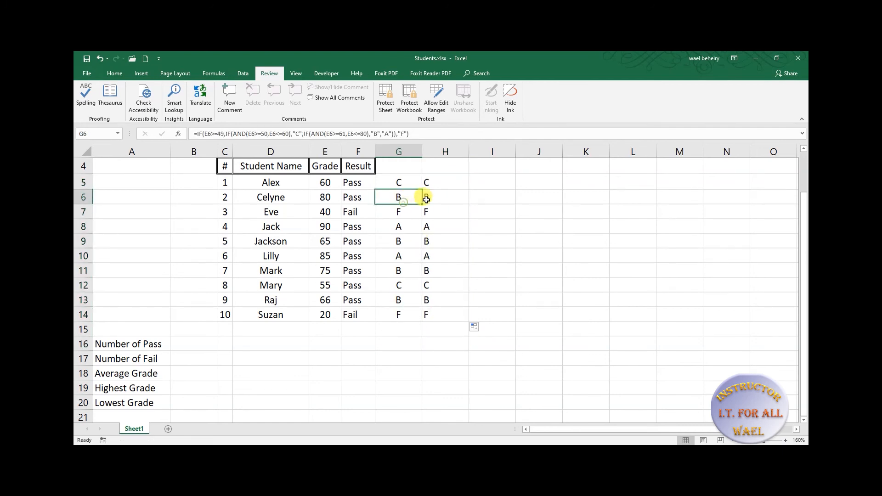
left_click(426, 200)
left_click(429, 211)
left_click(407, 212)
left_click(430, 227)
left_click(406, 226)
left_click(443, 244)
left_click(418, 243)
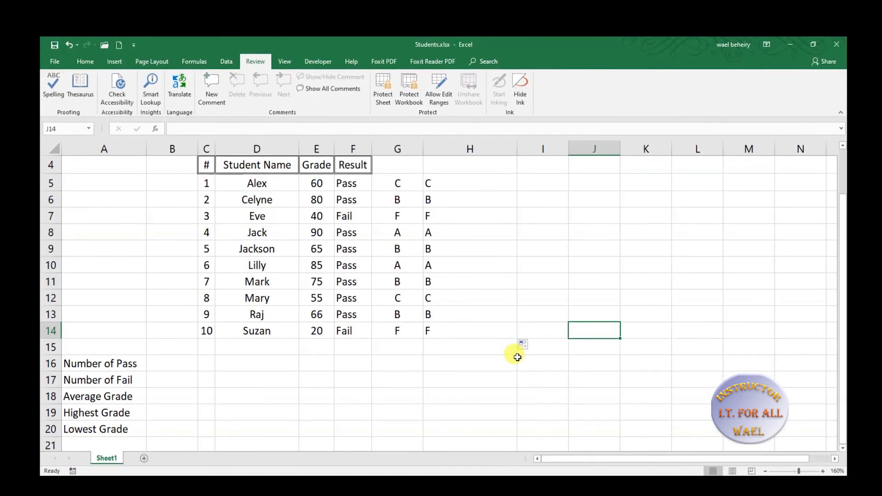
Change the last IFS condition in H5 to E5=81 and refill the formula down to H14
left_click(454, 182)
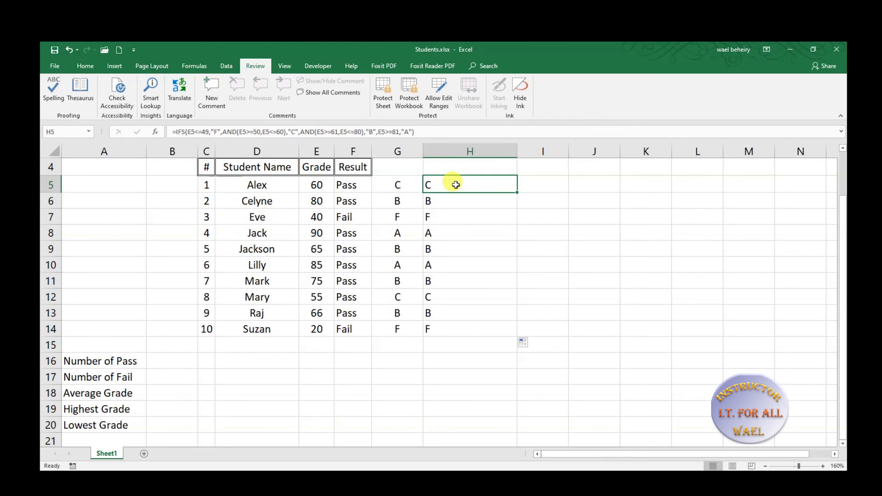
left_click(391, 132)
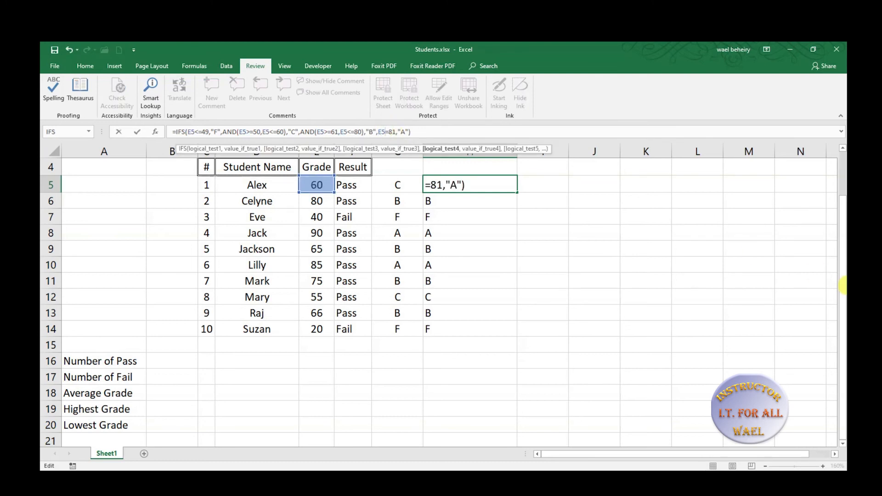
key("Return")
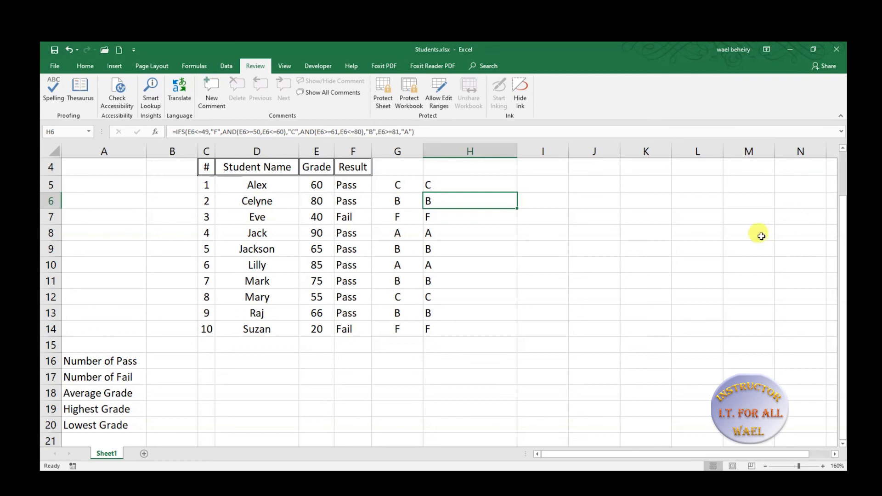
left_click(484, 184)
left_click_drag(520, 195, 518, 336)
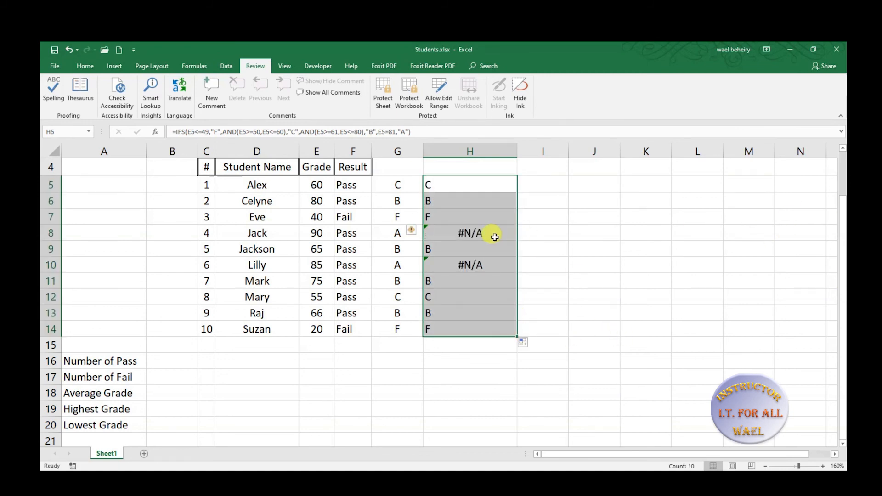
Examine the formulas in H8 and H10 against the grades in E8 and E10 to trace the #N/A errors
left_click(492, 234)
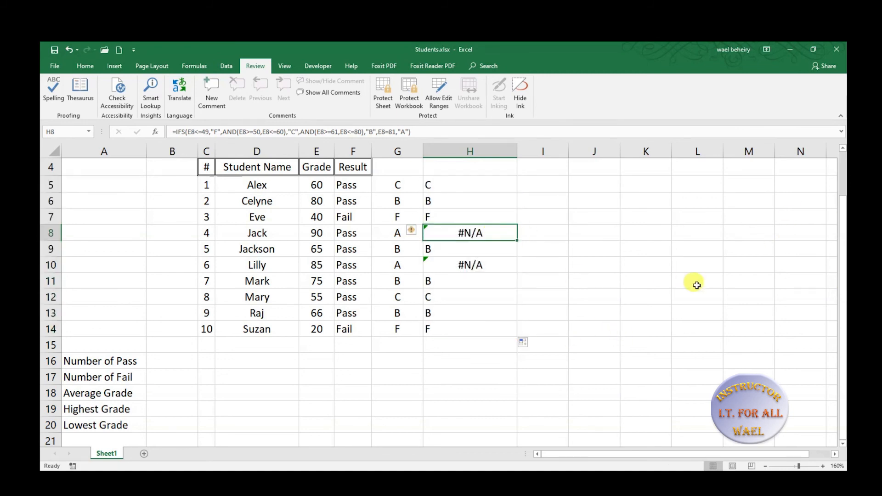
left_click(494, 269)
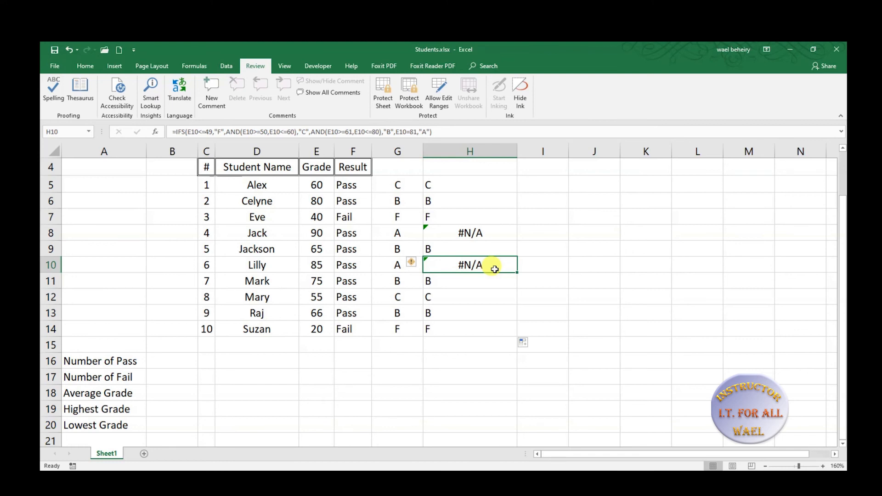
left_click(428, 233)
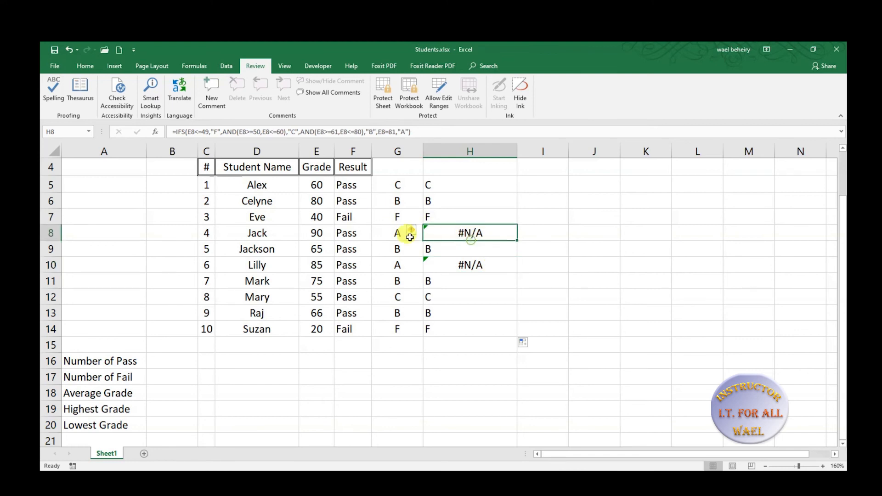
left_click(326, 233)
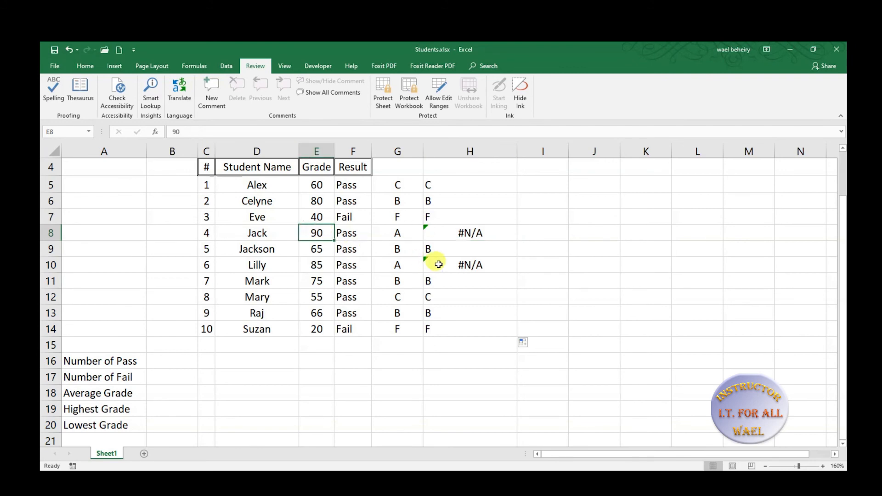
left_click(316, 266)
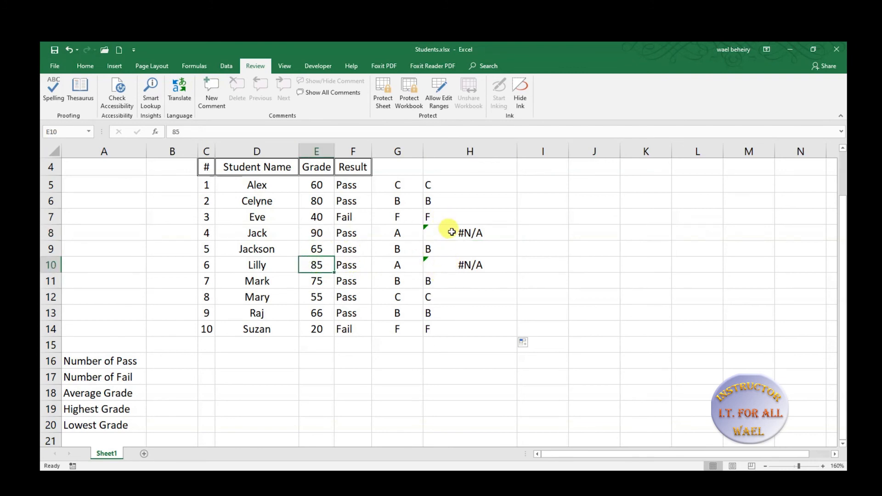
left_click(475, 232)
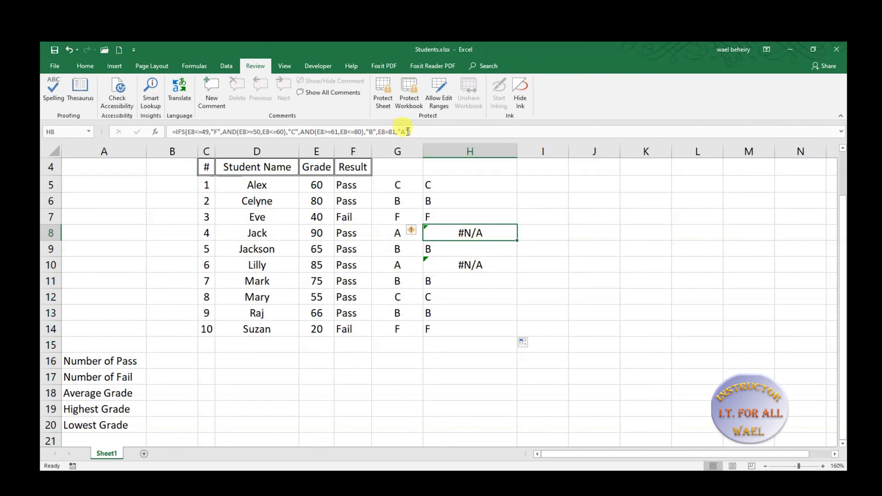
left_click_drag(414, 133, 394, 132)
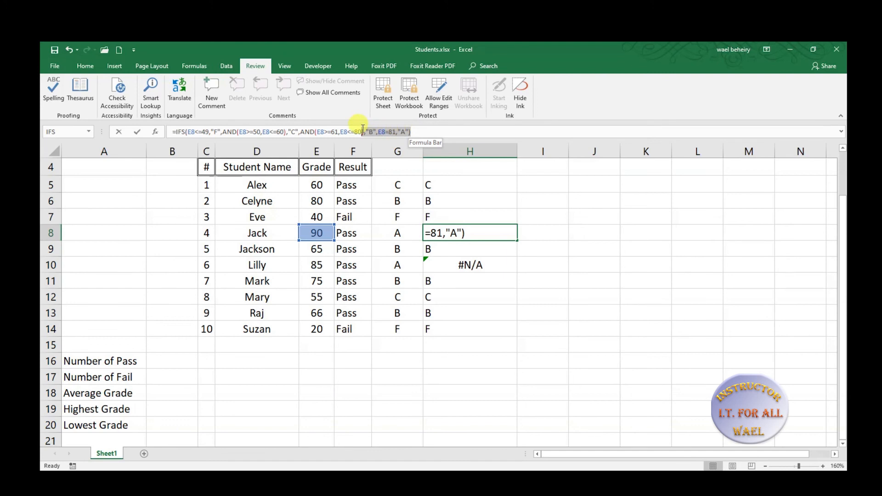
Cut the whole IFS expression out of the formula in H5, keeping only the equals sign
left_click(469, 187)
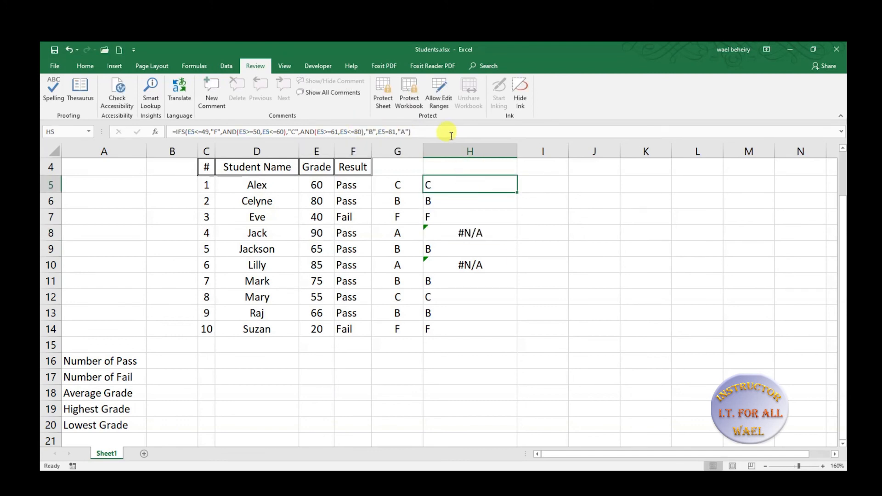
left_click_drag(443, 132, 174, 132)
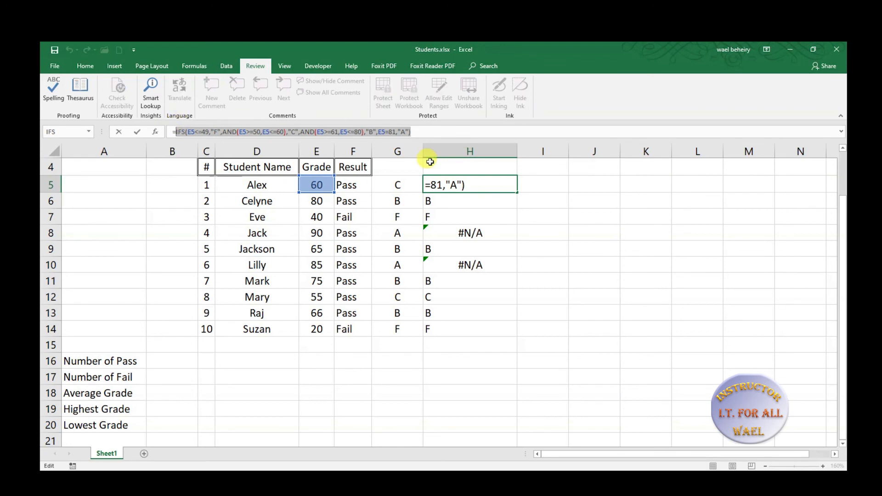
key("BackSpace")
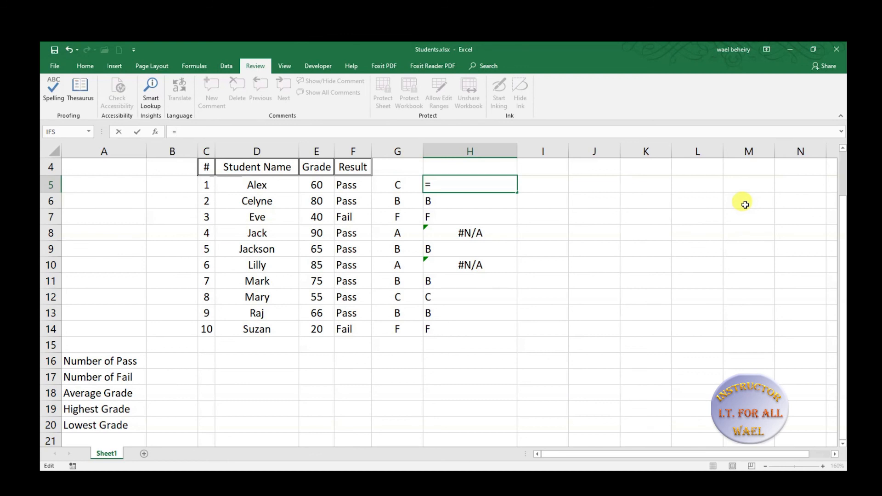
Enter an IF function in H5 with its three arguments still empty, ready for the logical test
type("IF")
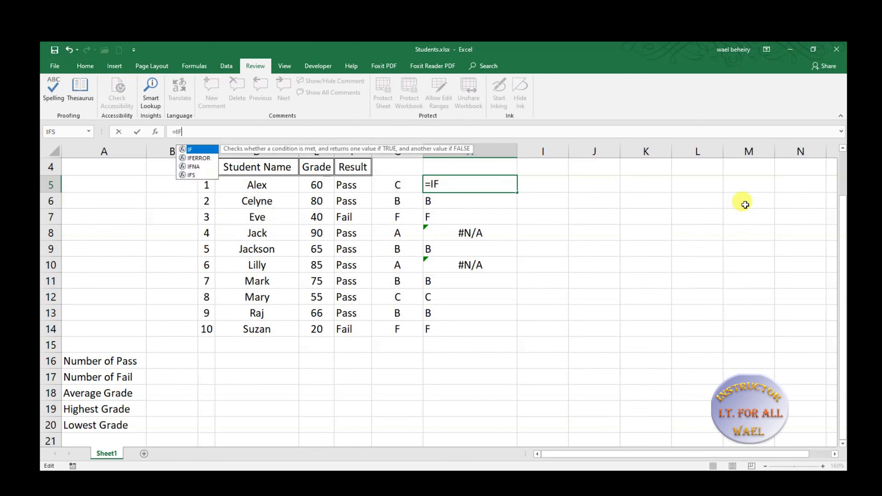
type("()")
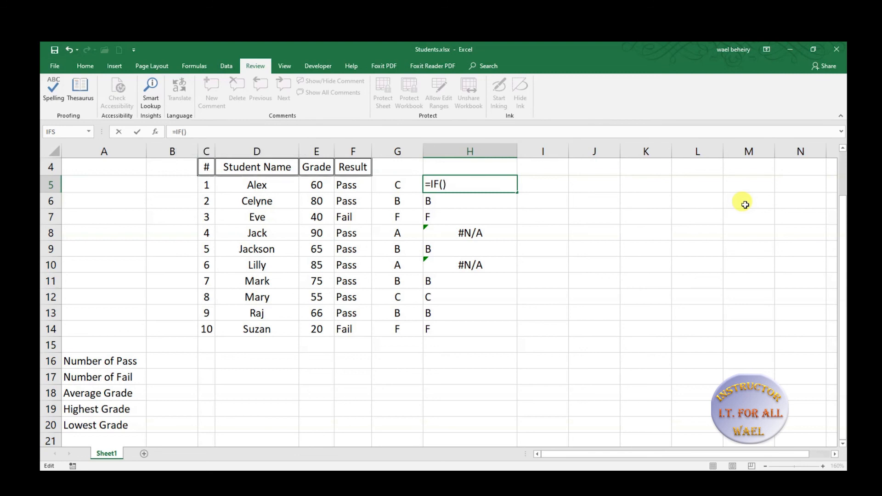
key("Left")
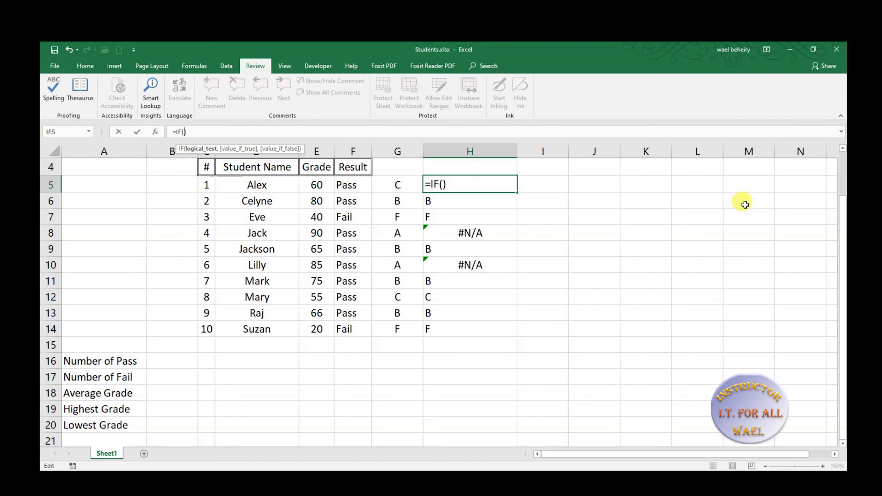
type(",")
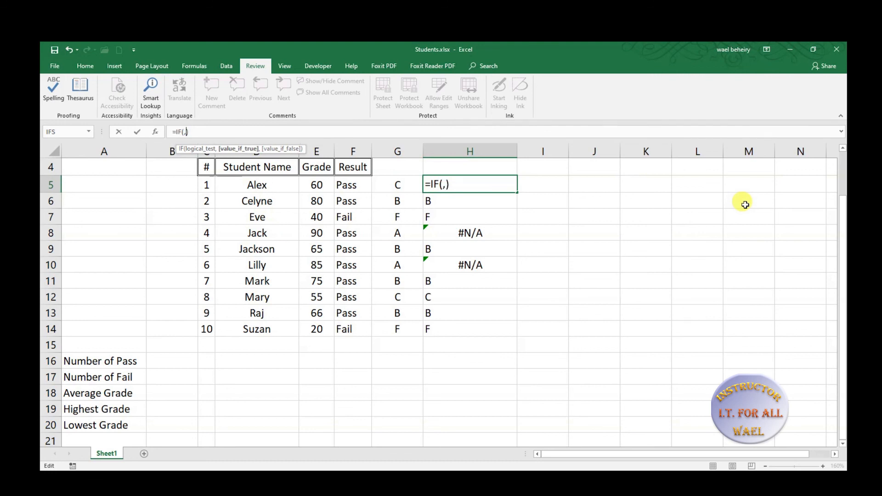
type(",")
key("Left")
key("Left")
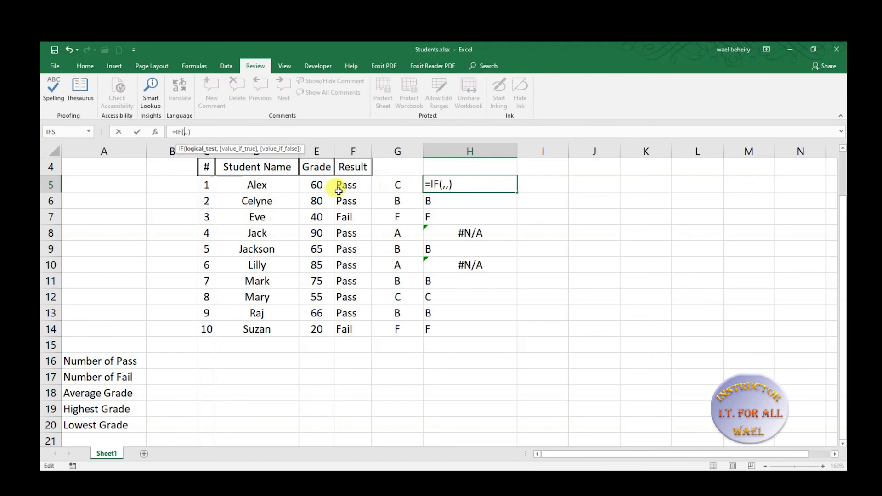
Set the logical test of the IF function in H5 to E5>81
left_click(317, 186)
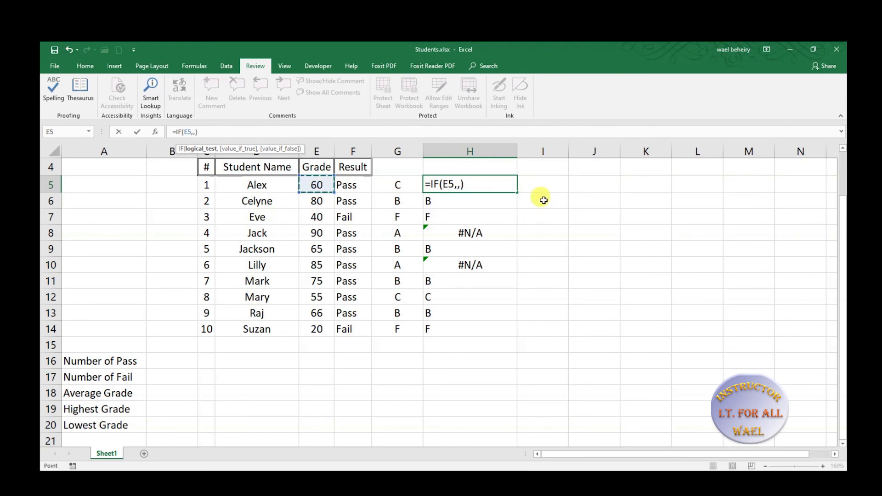
type(">81")
key("Tab")
type("\"")
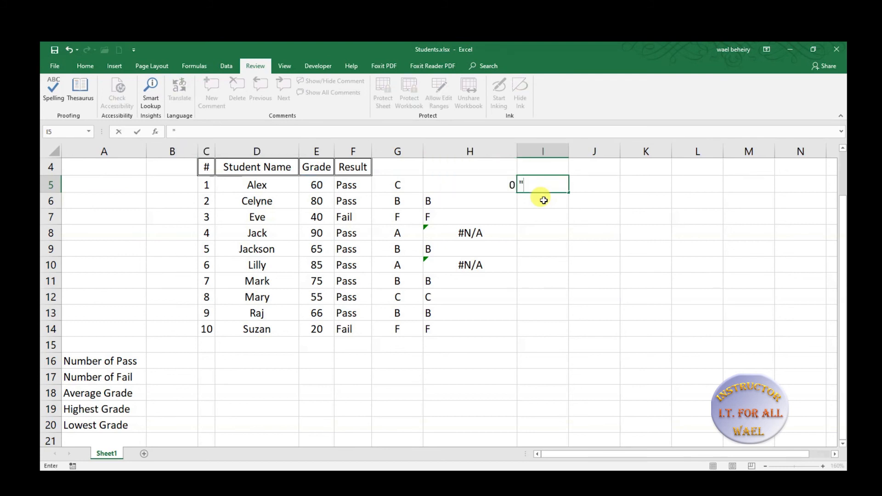
key("Escape")
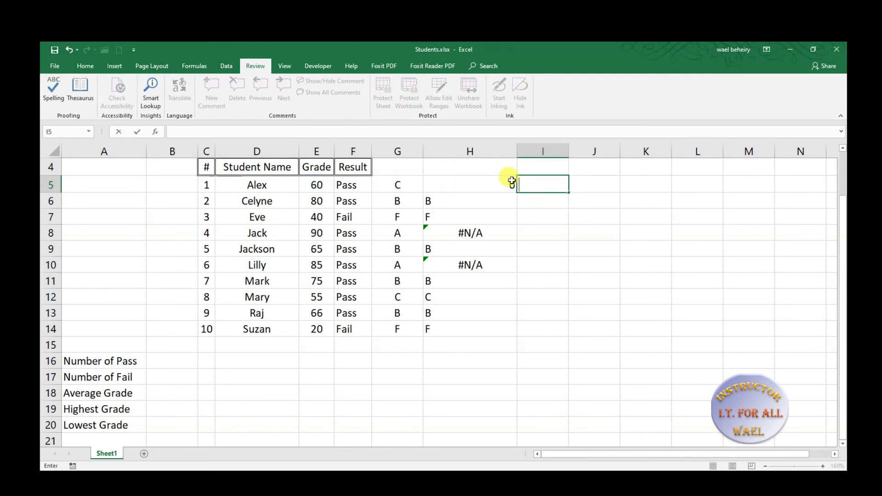
Give the IF in H5 "A" as its true result and the cut IFS expression as its false result
left_click(500, 188)
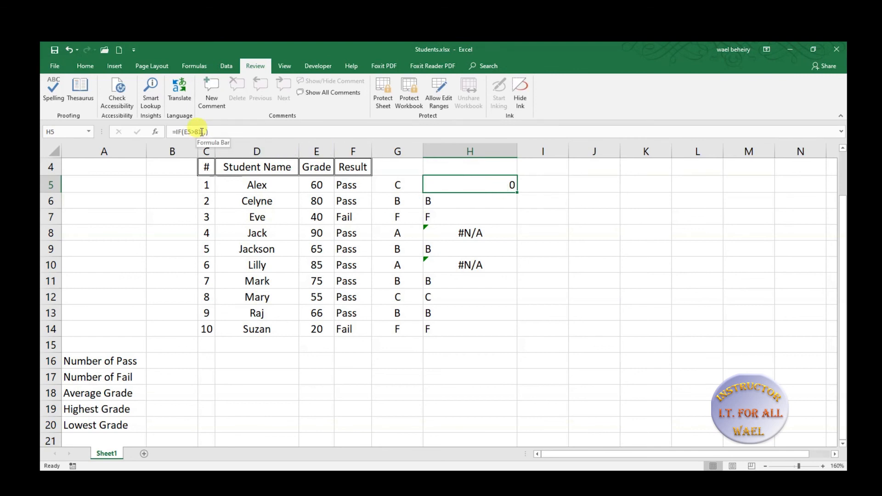
left_click(203, 134)
key("Right")
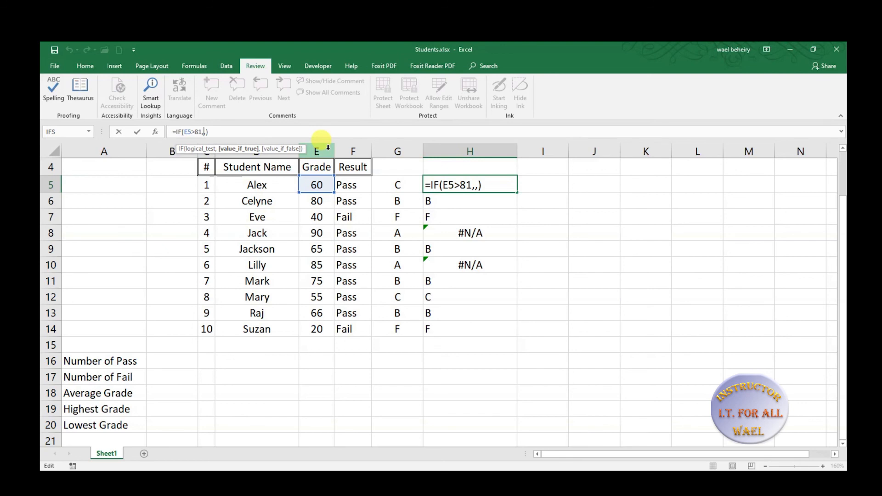
type("\"A\"")
key("Right")
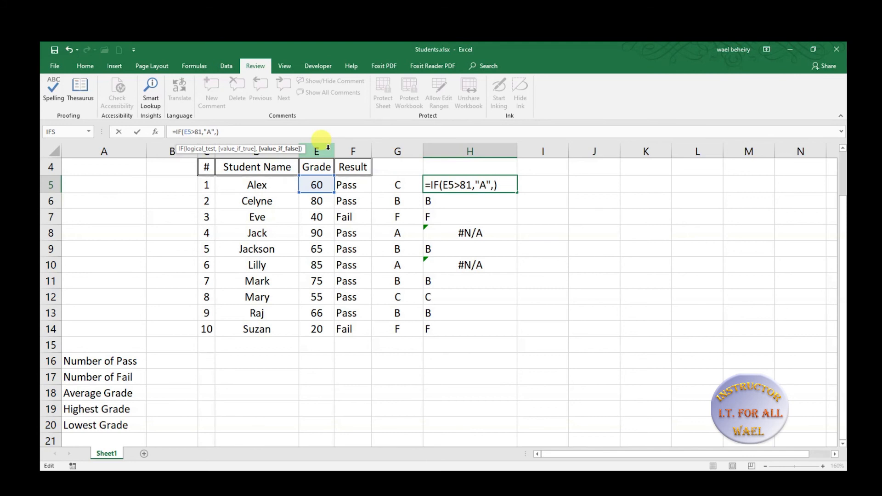
key("ctrl+v")
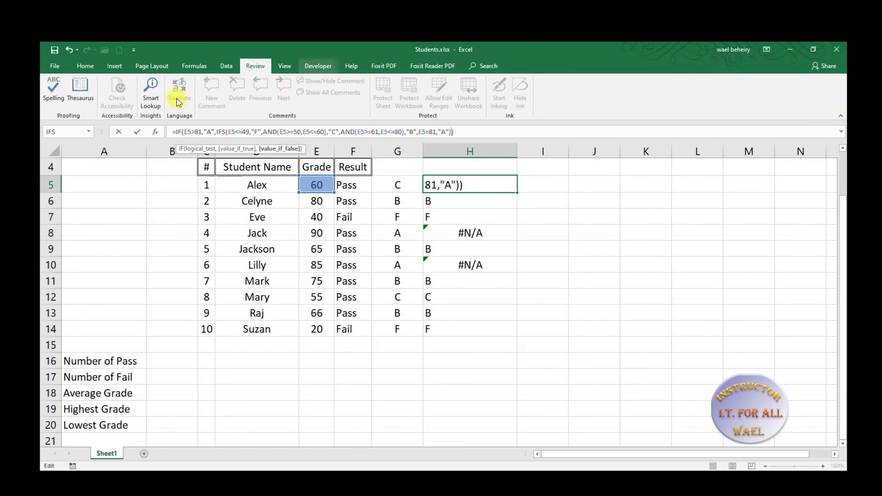
Confirm the nested IF and IFS formula in H5 and copy it down through H14
left_click(52, 49)
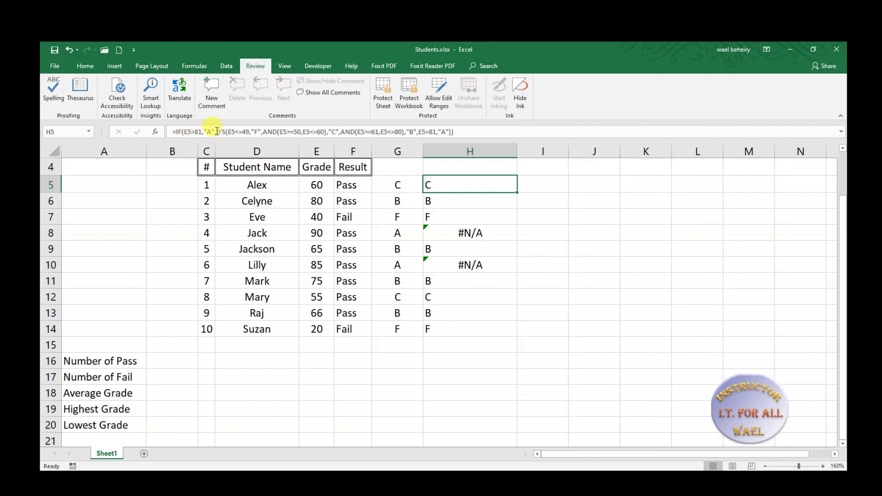
left_click_drag(217, 131, 465, 143)
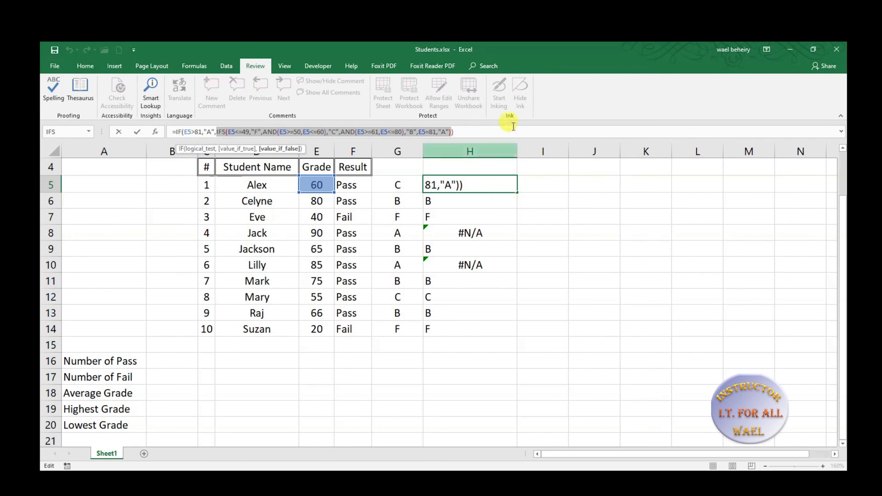
left_click(491, 133)
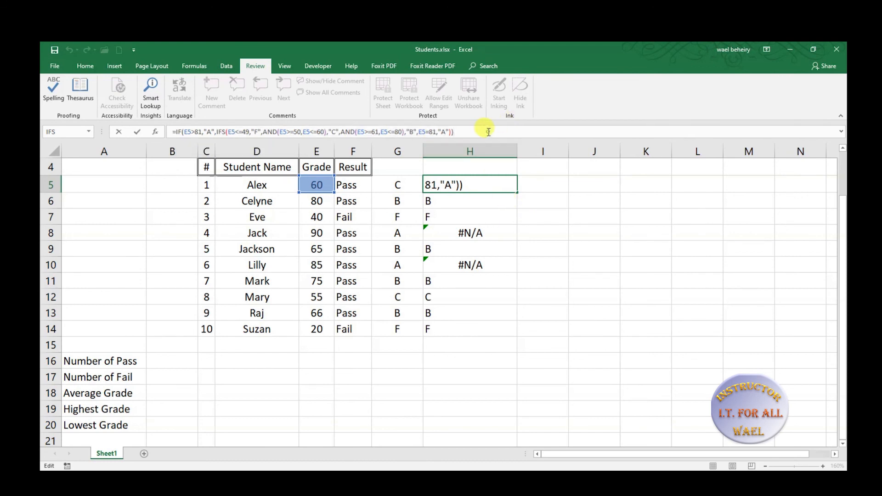
key("Return")
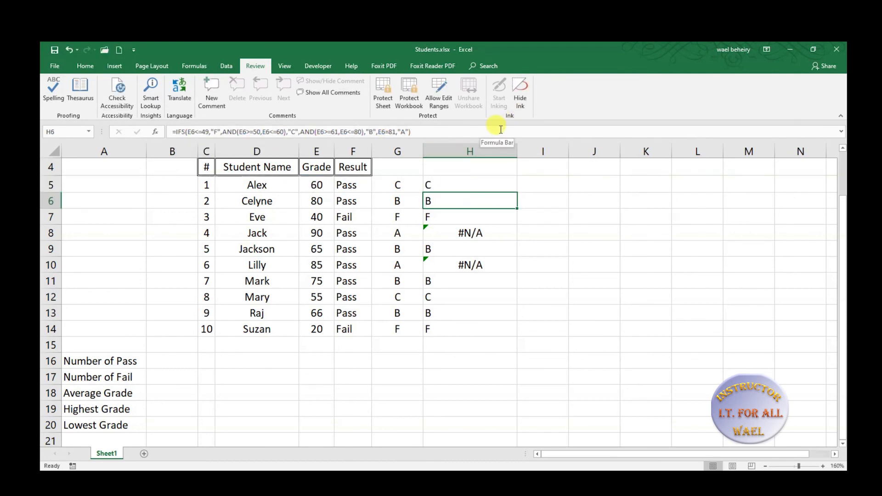
left_click(478, 182)
left_click_drag(517, 194, 508, 333)
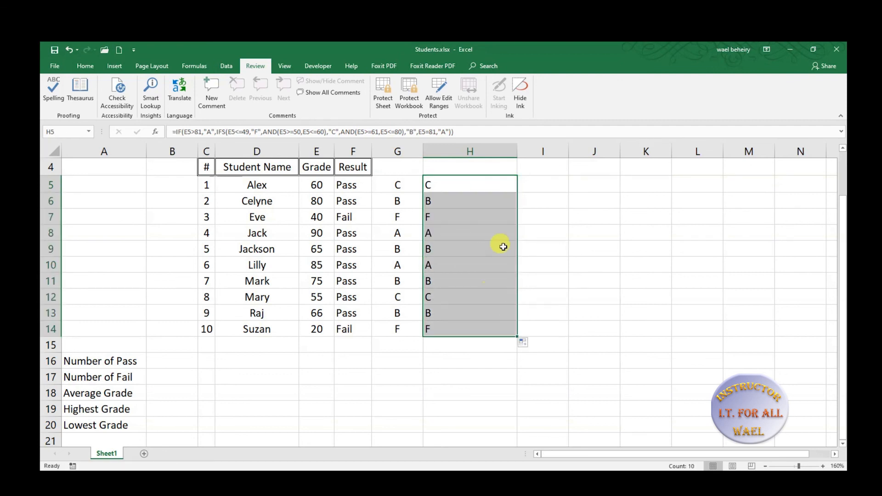
Compare the formulas in columns G and H for the students in rows 8 and 10
left_click(540, 228)
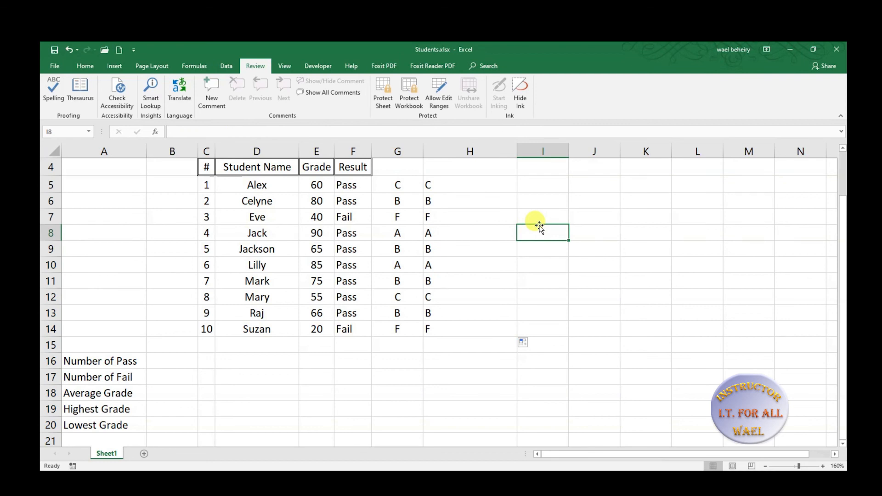
left_click(398, 233)
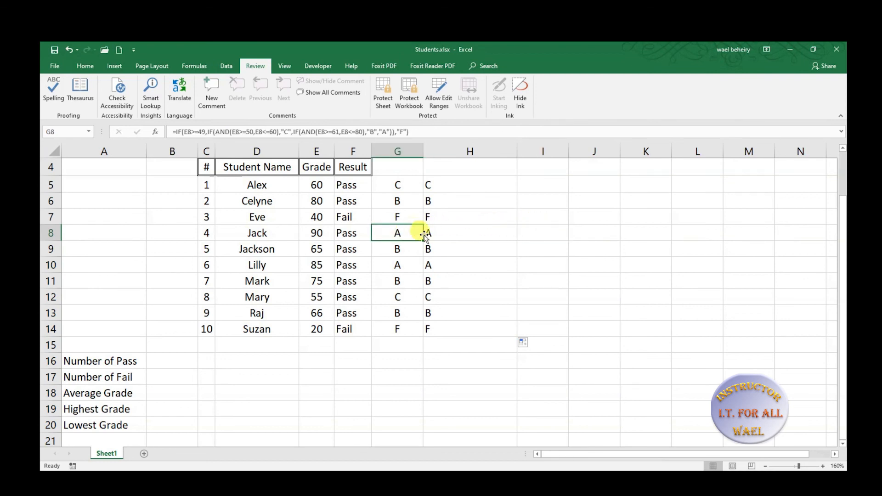
left_click(426, 235)
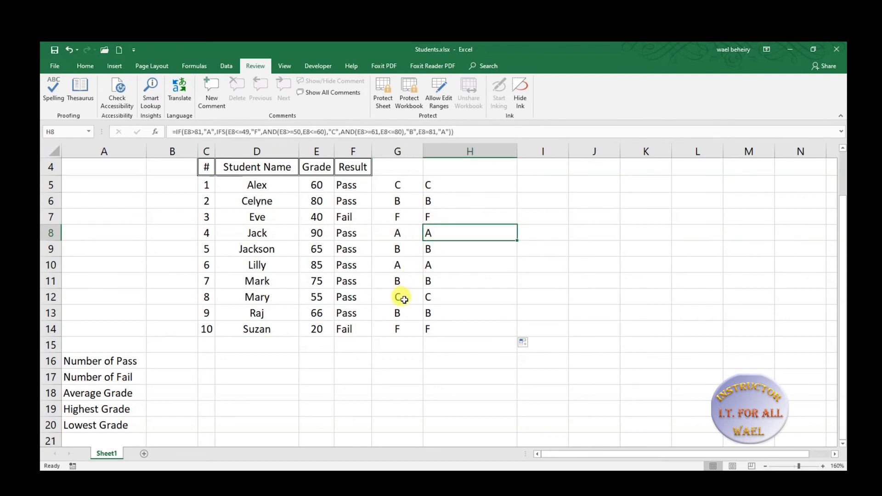
left_click(400, 265)
left_click(450, 265)
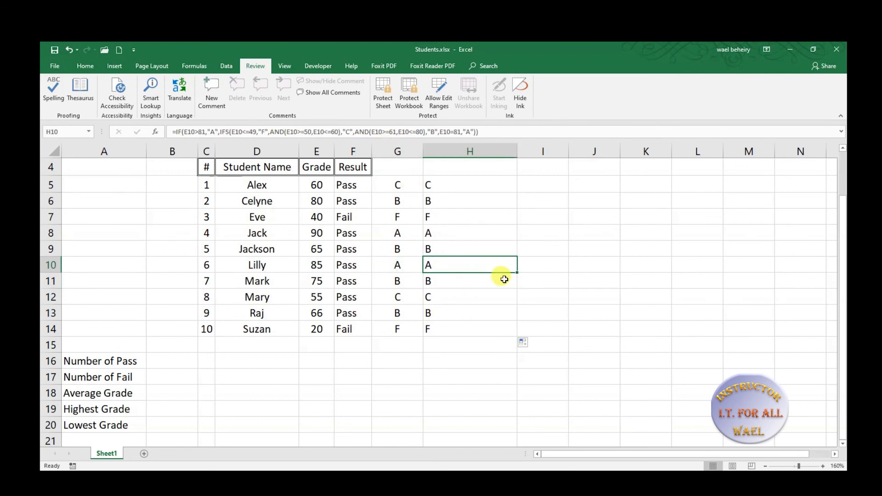
left_click(466, 184)
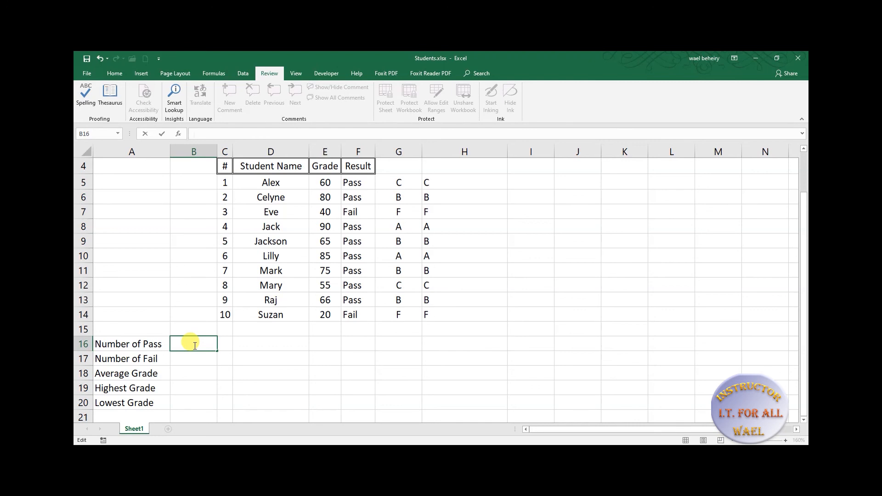
Begin a COUNTIF function in B16 for the number of passes, with its range and criteria arguments still empty
type("=C")
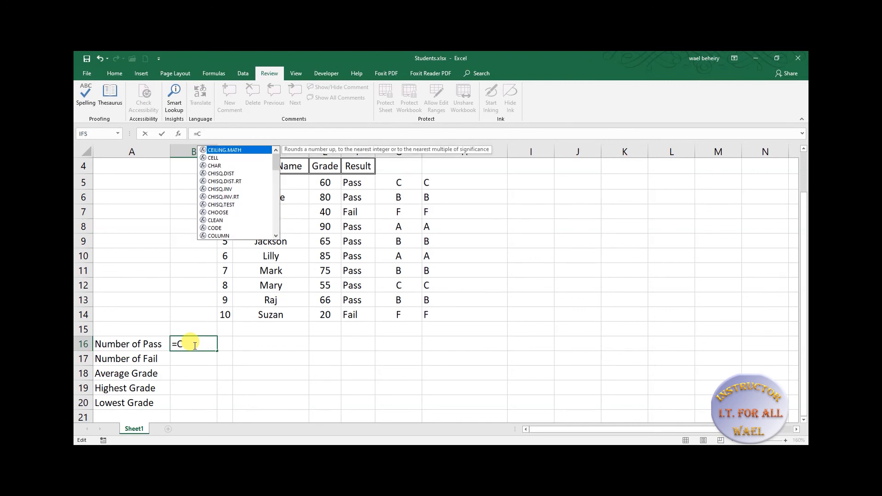
type("OUNT")
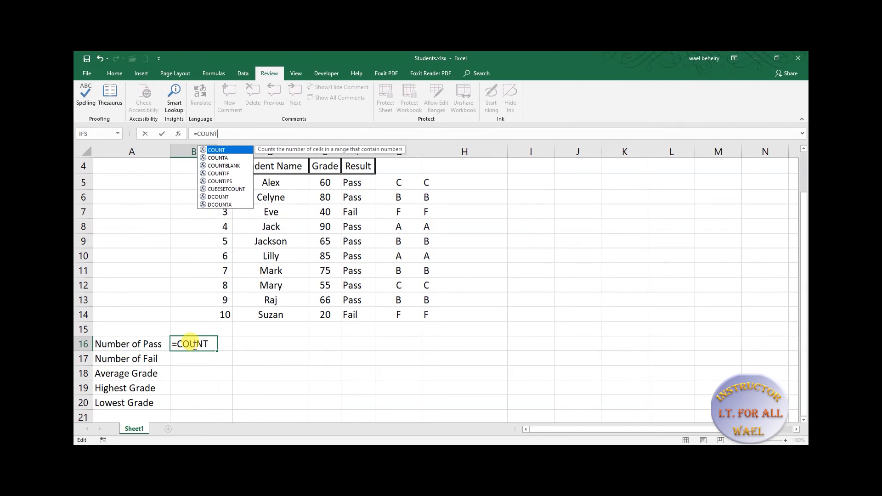
type("IF")
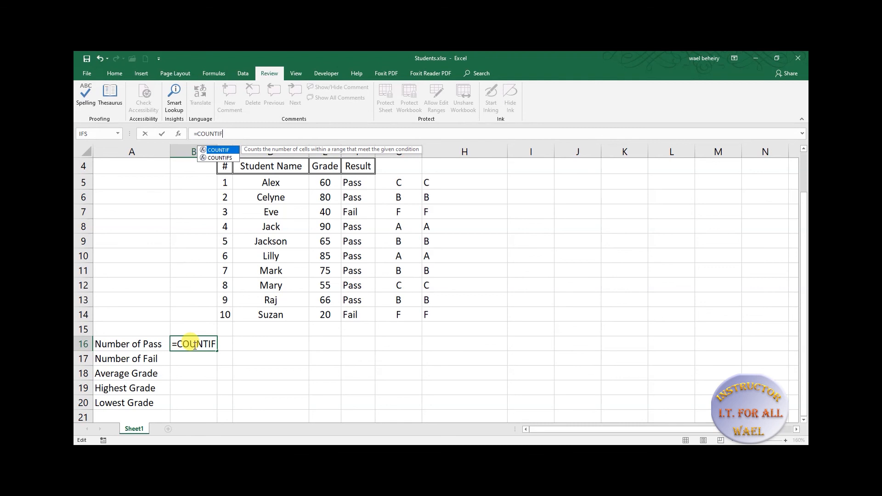
type("()")
key("Left")
type(",")
key("Left")
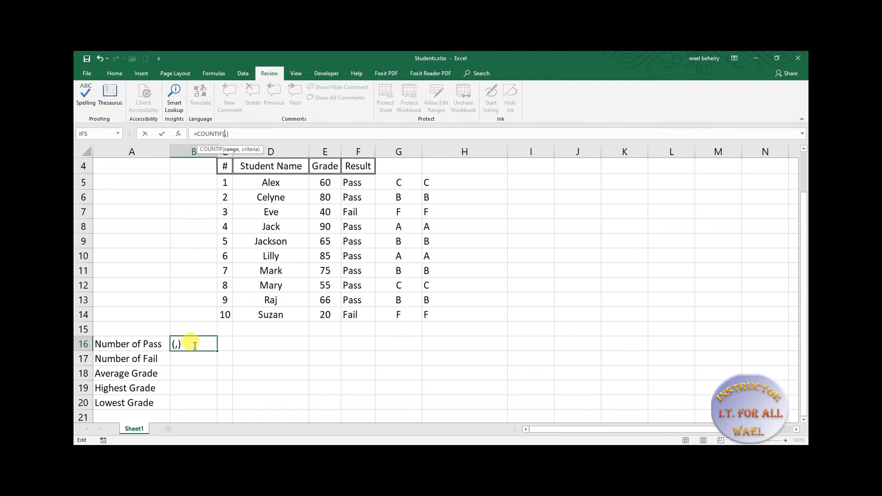
Set the COUNTIF range in B16 to the grades E5:E14 and add an empty pair of quotation marks as criteria
left_click(330, 190)
left_click_drag(330, 190, 335, 314)
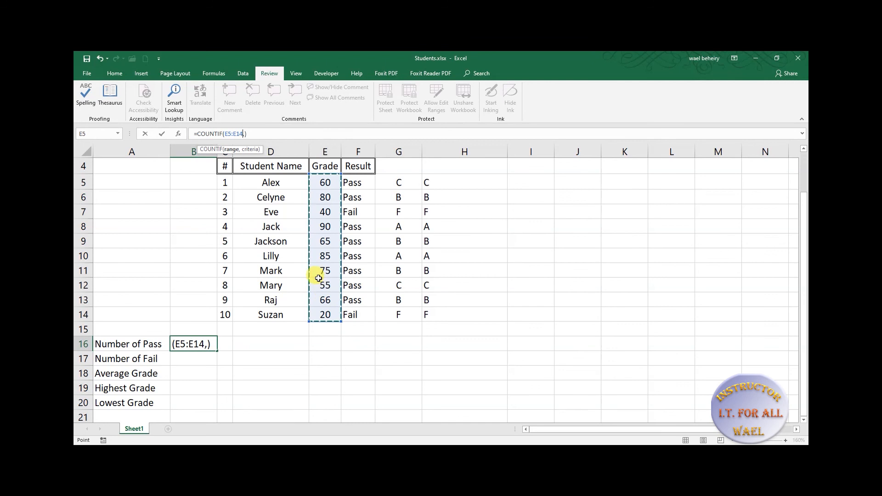
left_click(244, 133)
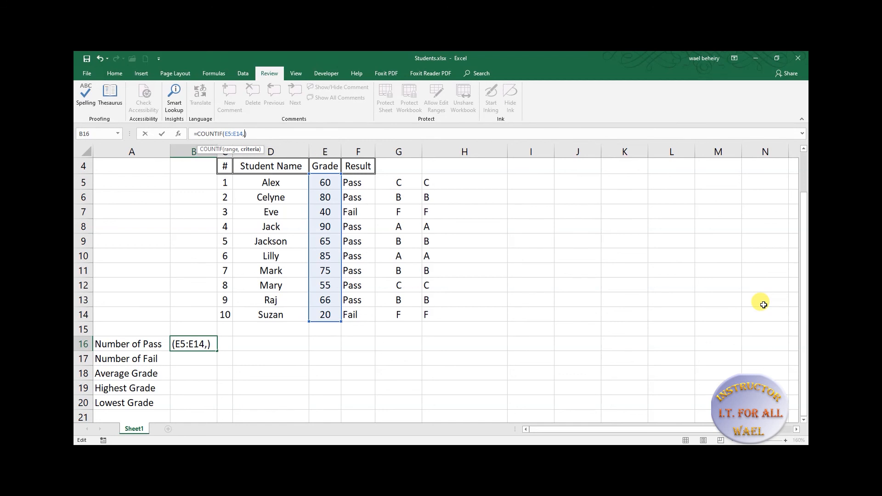
type("\"\"")
type(")")
Fill in the COUNTIF criteria in B16 as "E5>=50" and confirm the formula
left_click(325, 182)
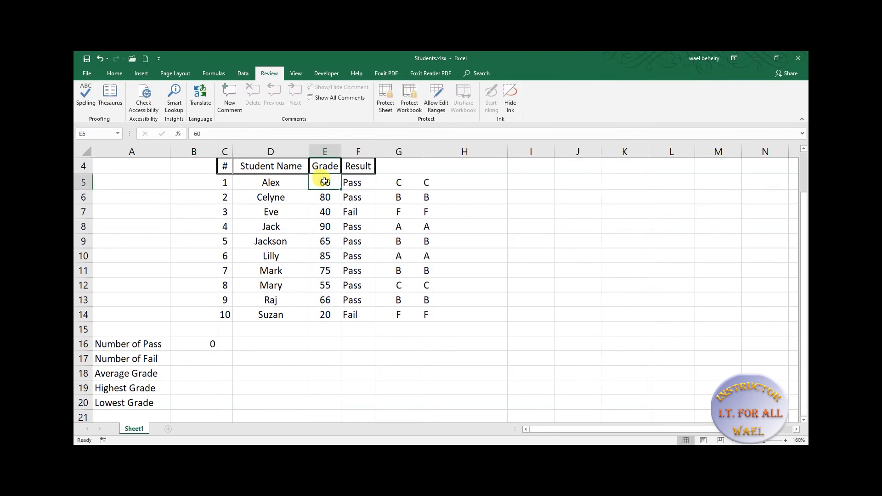
left_click(194, 343)
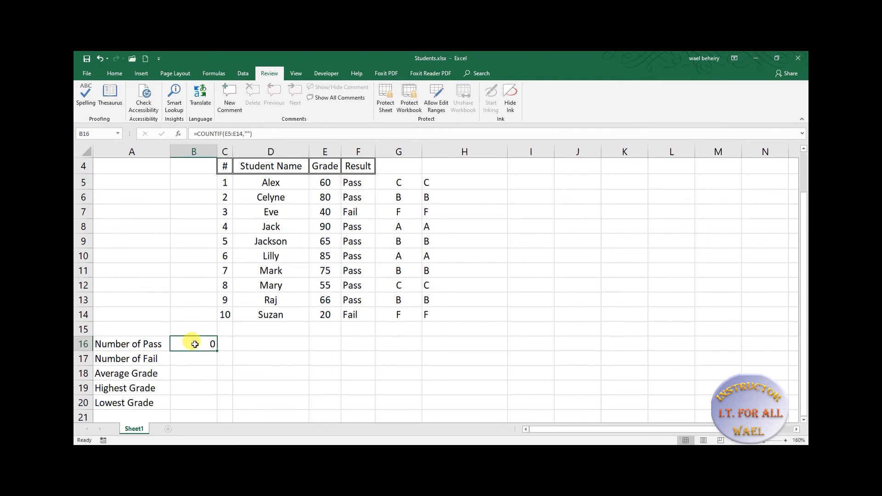
left_click(244, 134)
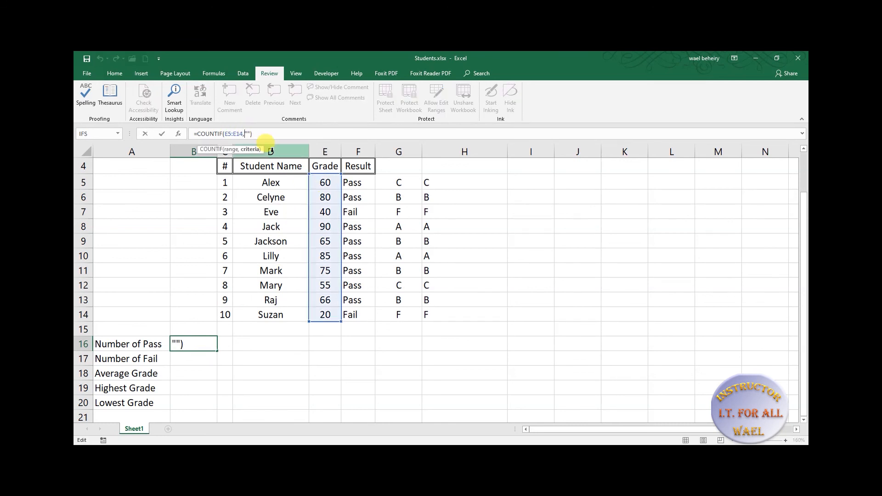
left_click(321, 180)
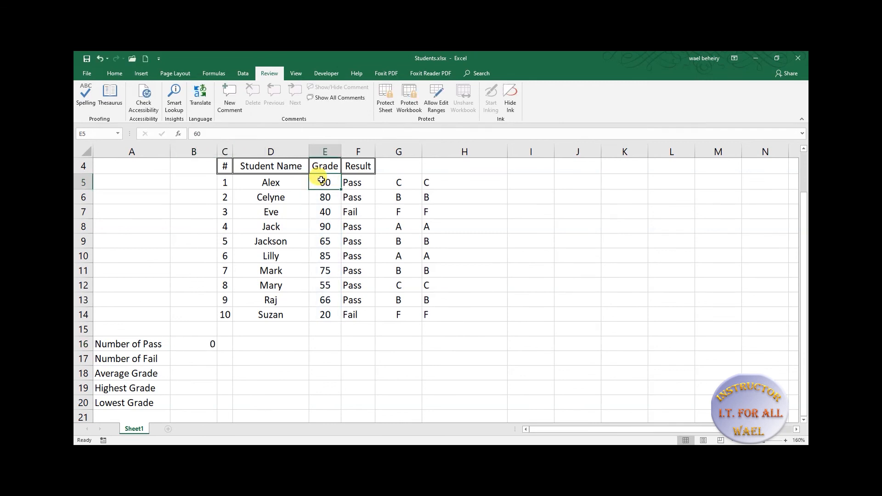
left_click(203, 342)
left_click(244, 134)
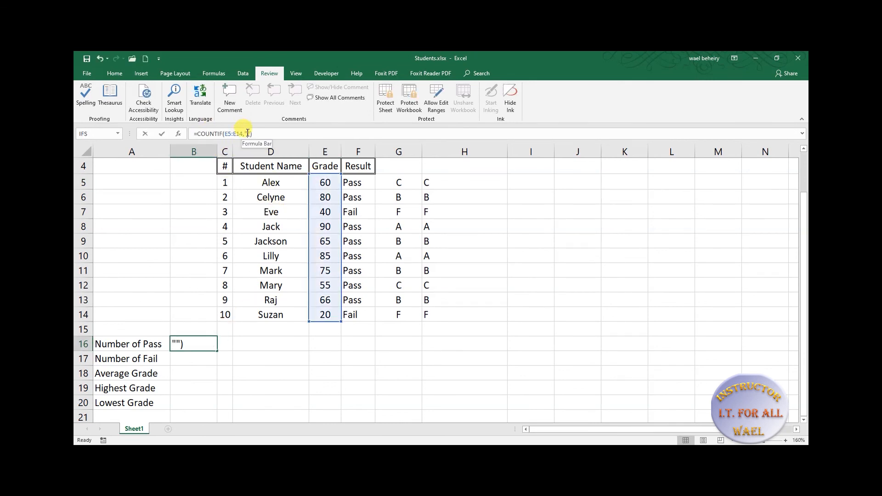
type("E5>=")
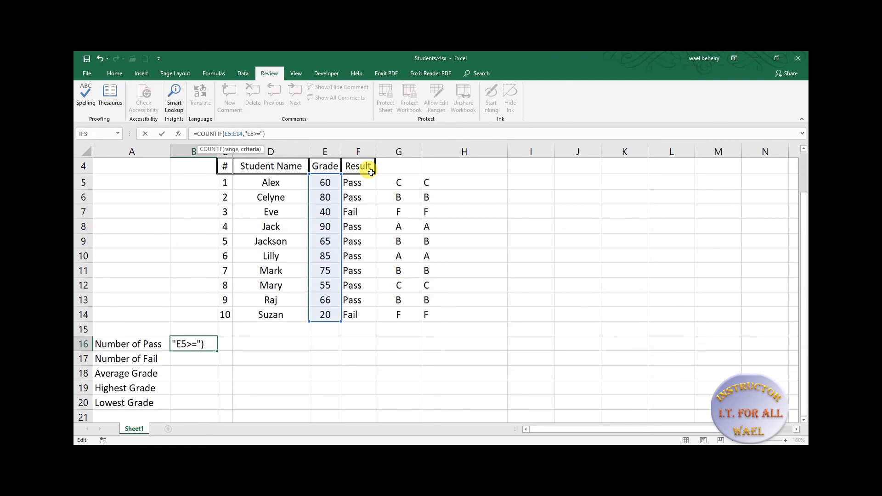
type("50")
key("Return")
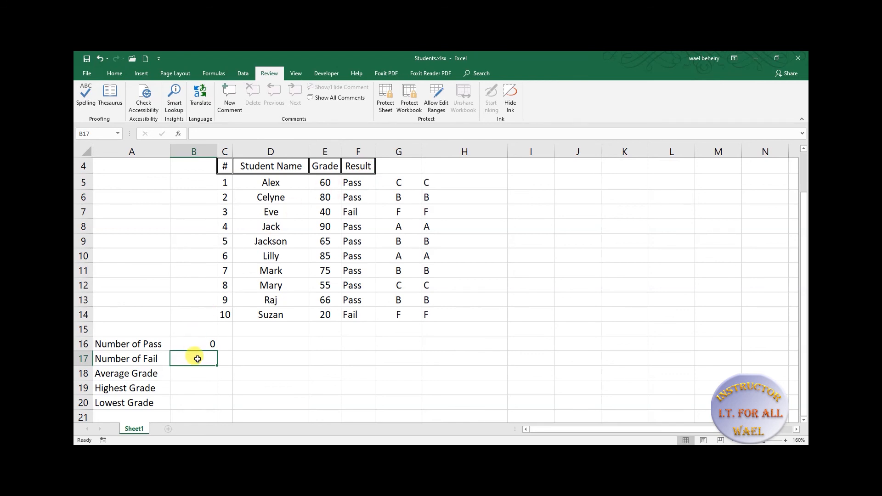
Remove the E5 reference from the COUNTIF criteria in B16 so that it reads ">=50"
left_click(203, 346)
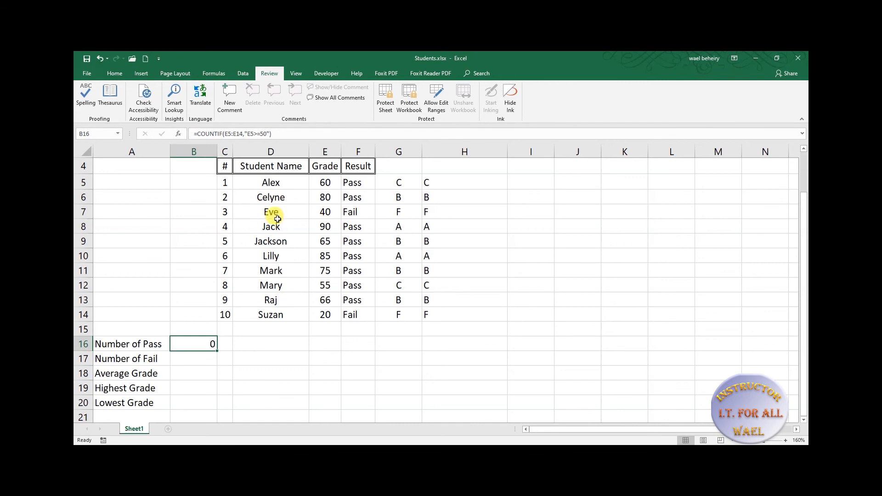
left_click(250, 133)
key("Delete")
key("Delete")
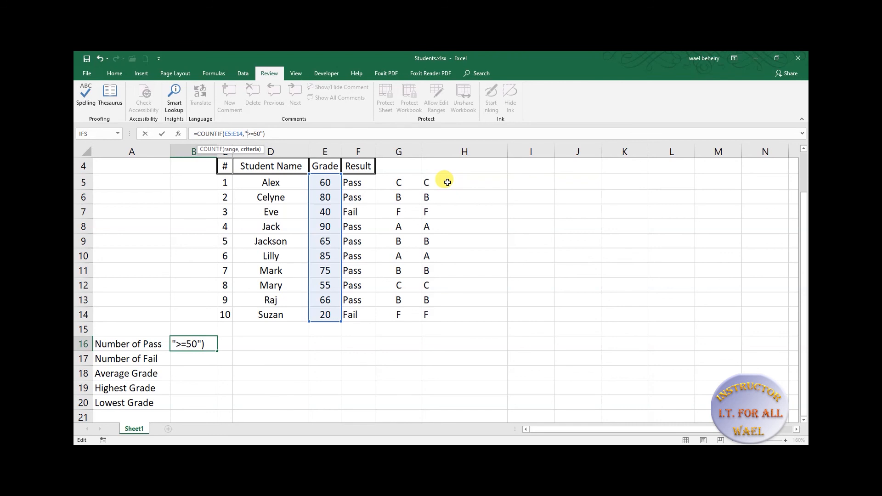
key("Return")
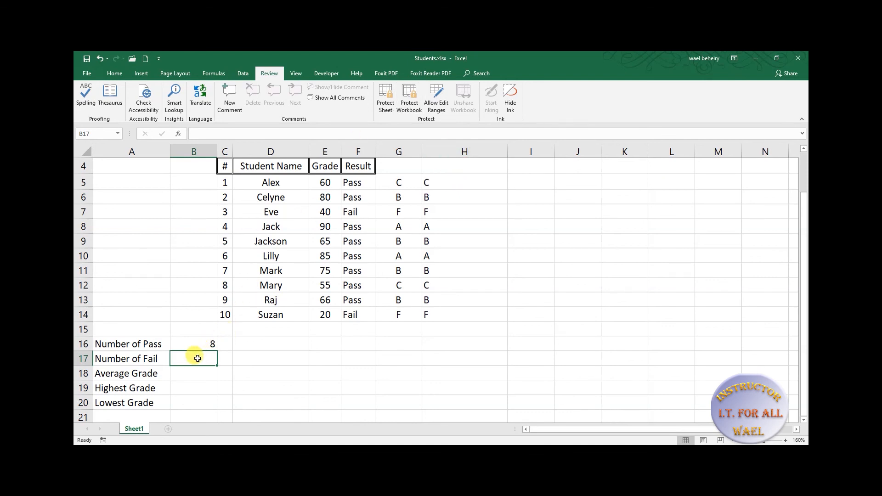
Begin a COUNTIF function in B17 for the number of fails, with both arguments still empty
left_click(262, 133)
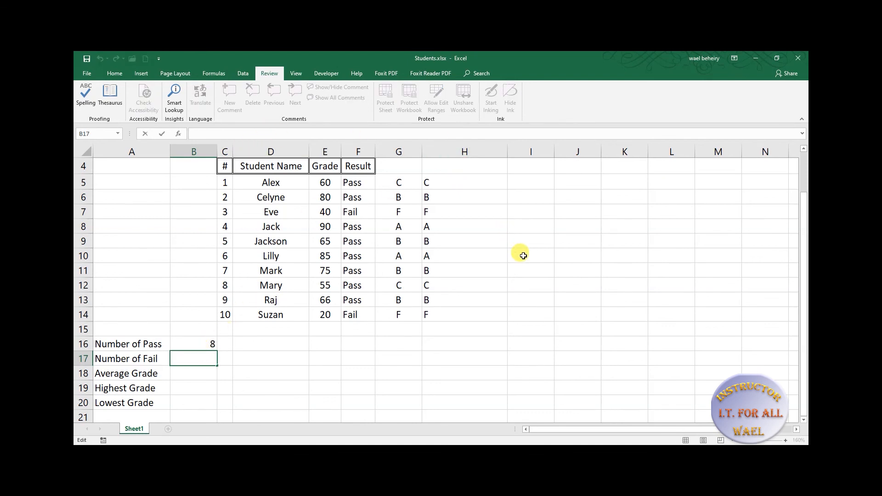
type("=C")
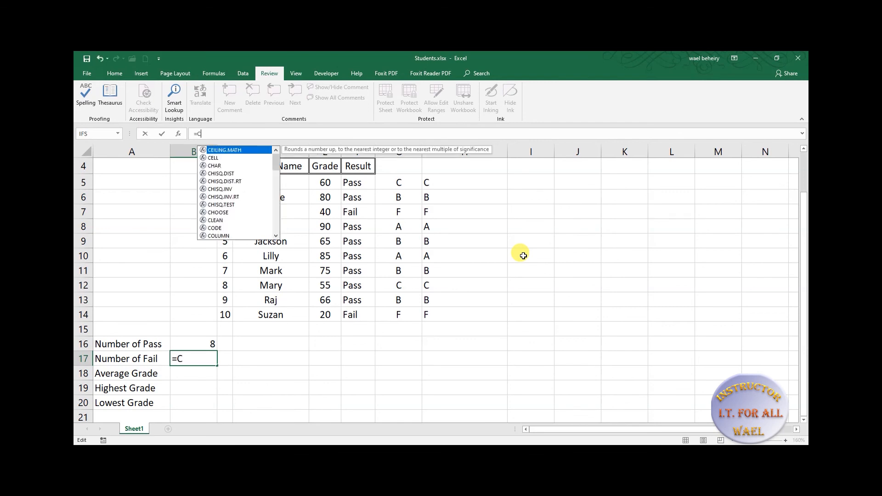
type("OUNTI")
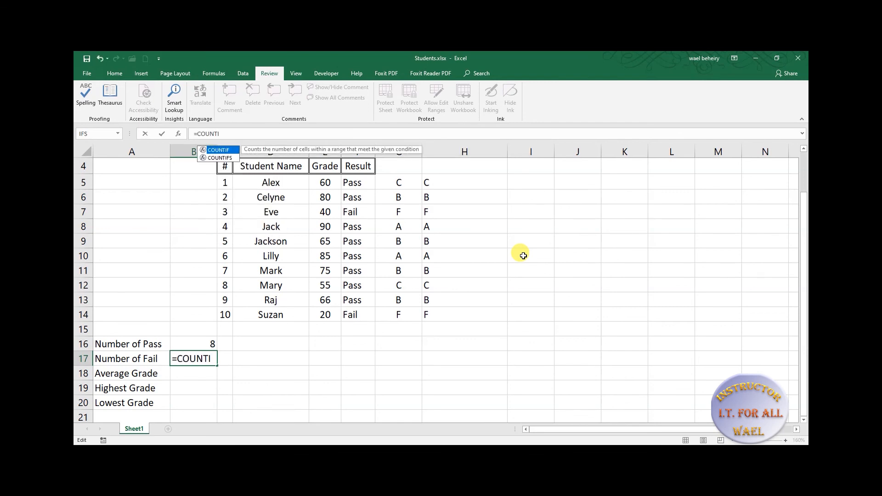
type("F()")
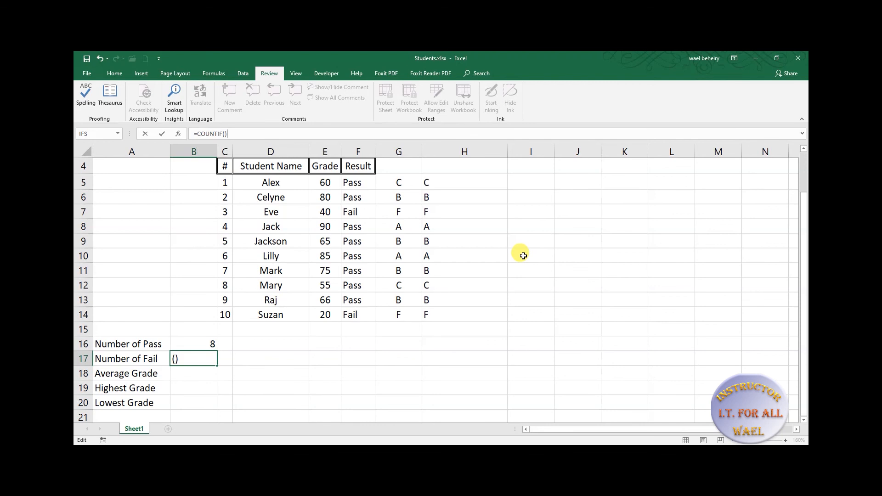
key("Left")
type(",")
key("Left")
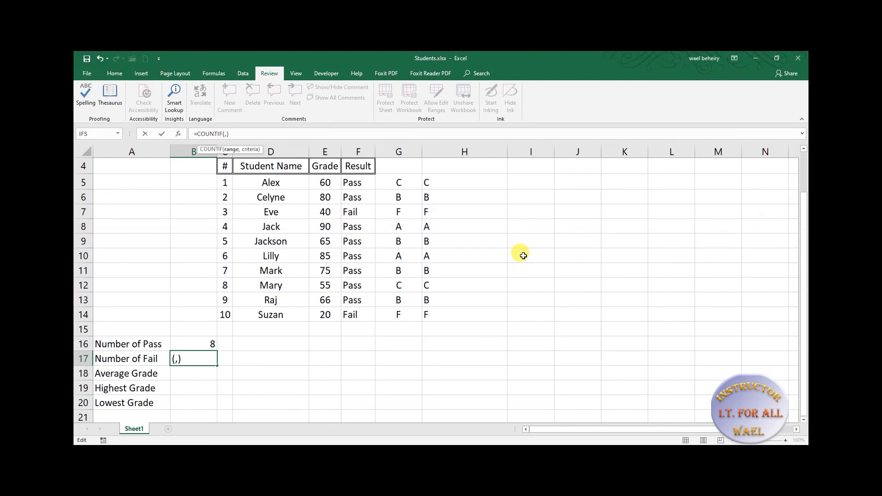
Complete the COUNTIF in B17 with the range E5:E14 and the criteria "<=49"
left_click_drag(329, 180, 333, 310)
left_click(244, 133)
type("\"\"")
key("Left")
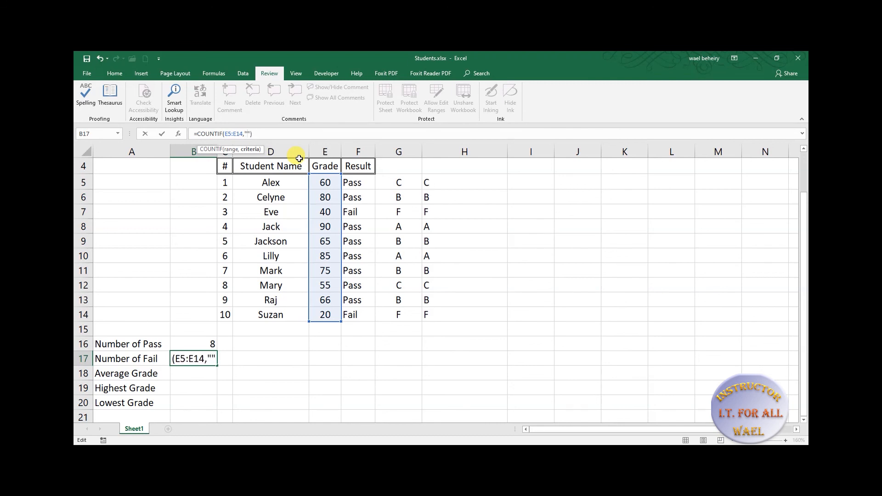
type("<=49")
key("Return")
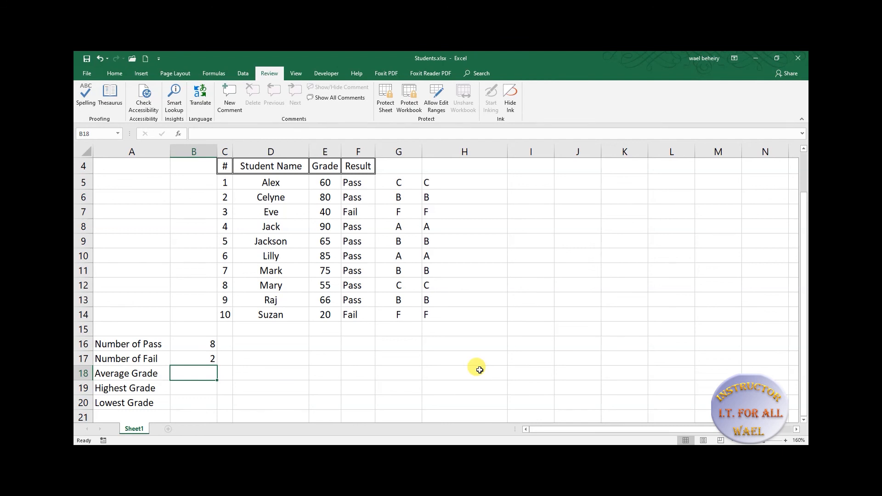
Calculate the average grade in B18 with an AVERAGE function over the range E5:E14
left_click(295, 131)
type("=")
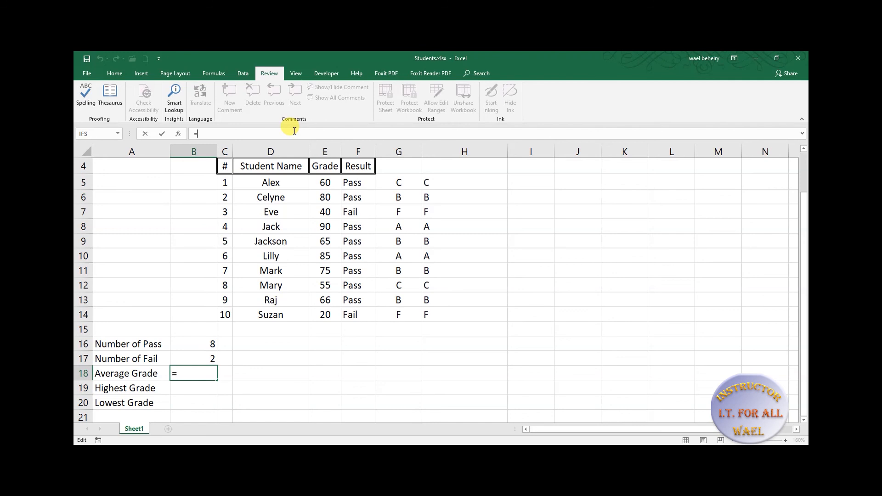
type("Average")
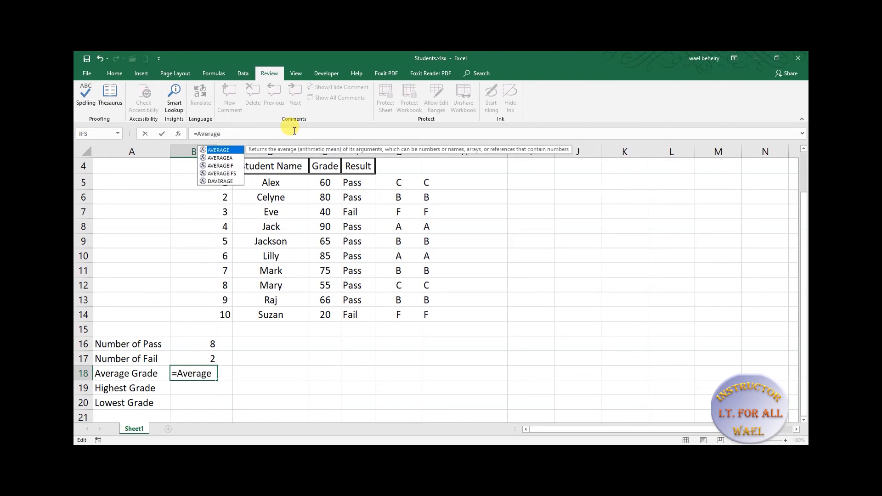
type("()")
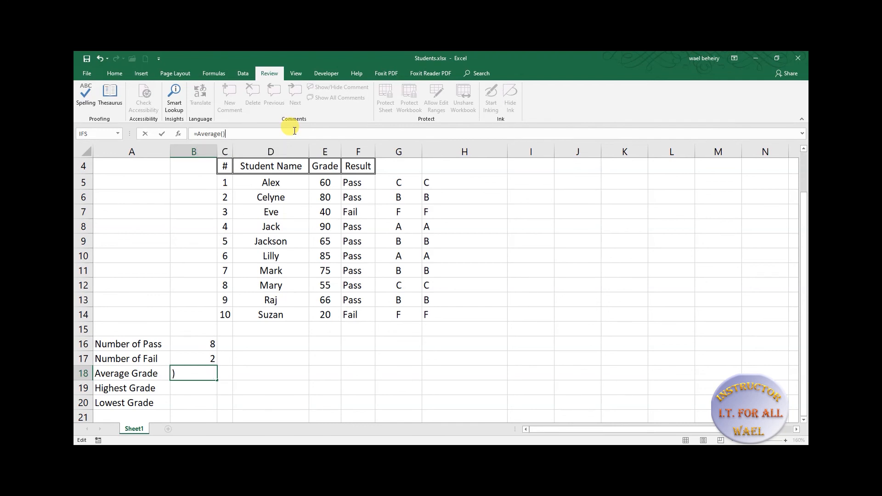
key("Left")
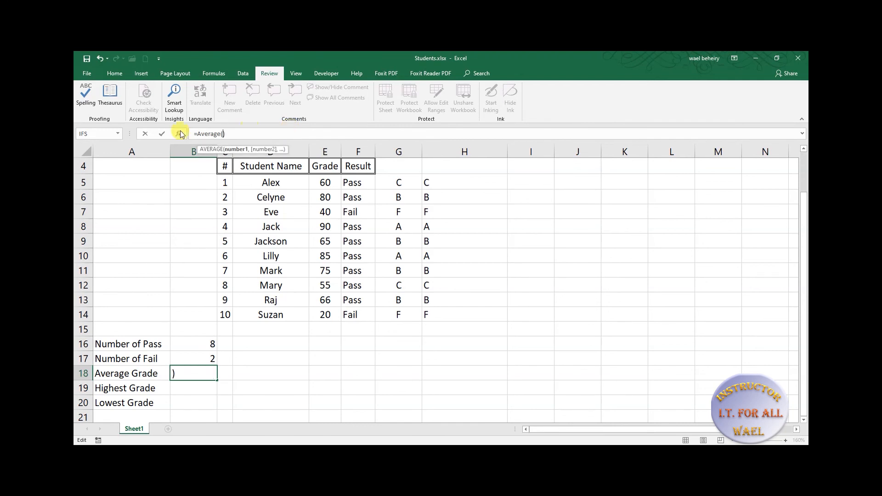
left_click_drag(324, 182, 327, 316)
key("Return")
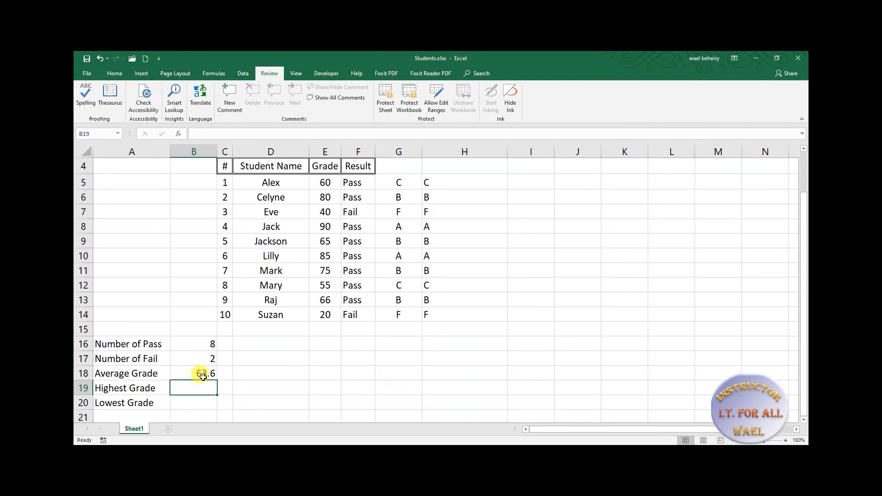
Calculate the highest grade in B19 with a MAX function over E5:E14 and check it against the grade in E8
left_click(224, 134)
type("=M")
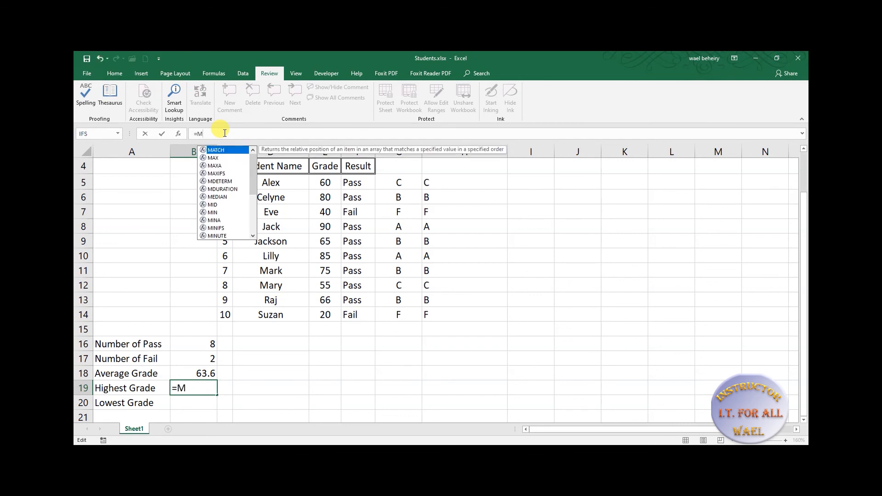
type("AX")
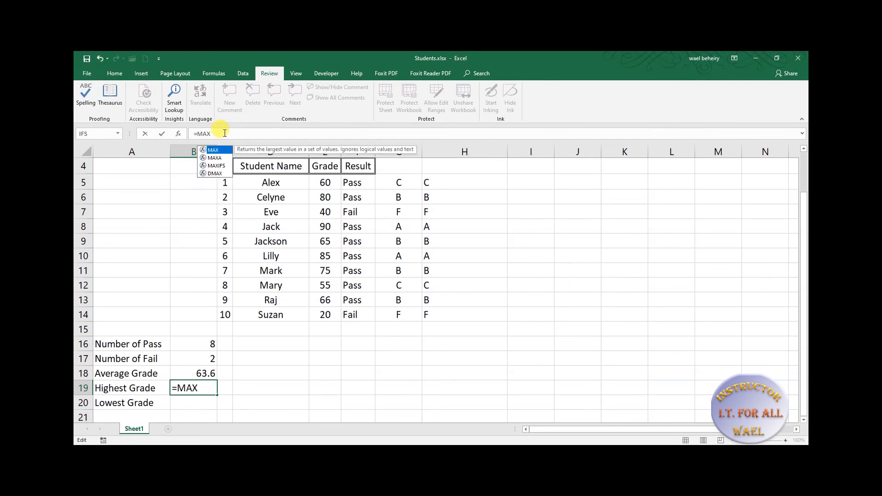
type("()")
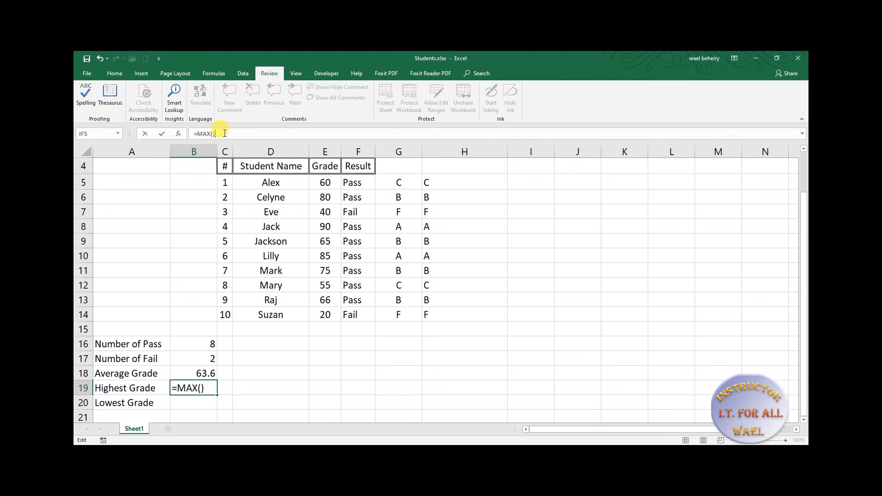
key("Left")
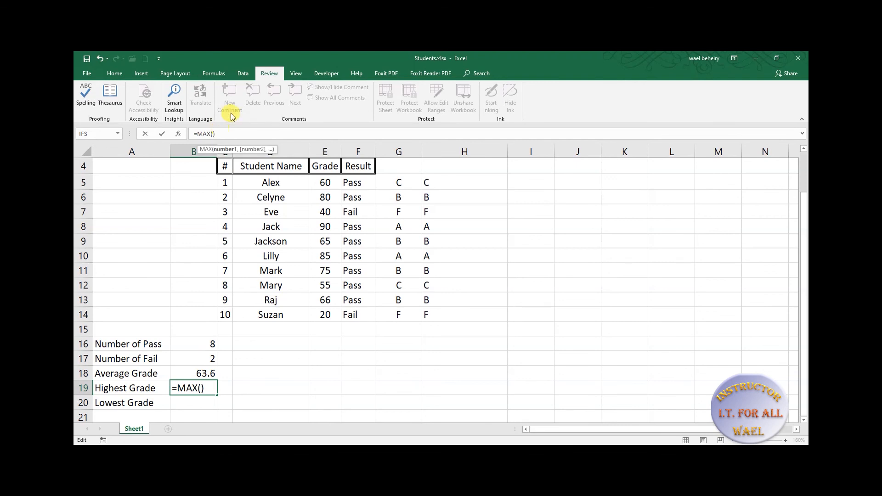
left_click_drag(327, 182, 326, 315)
left_click(280, 132)
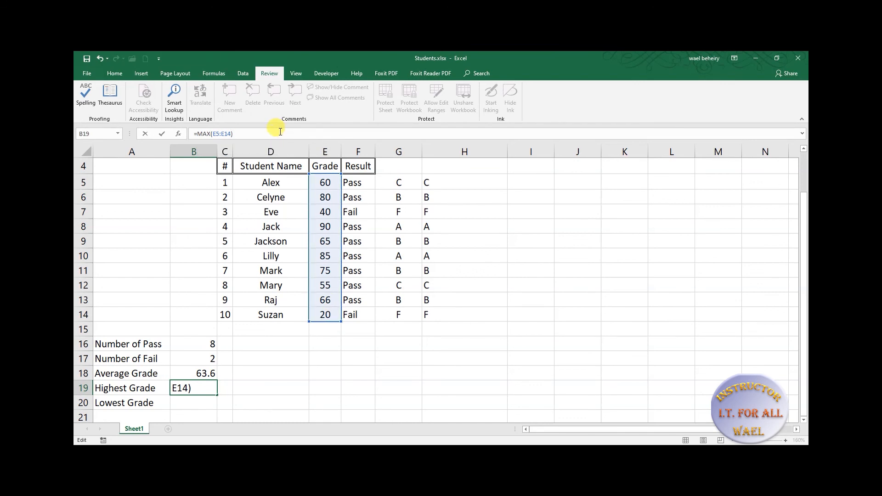
key("Return")
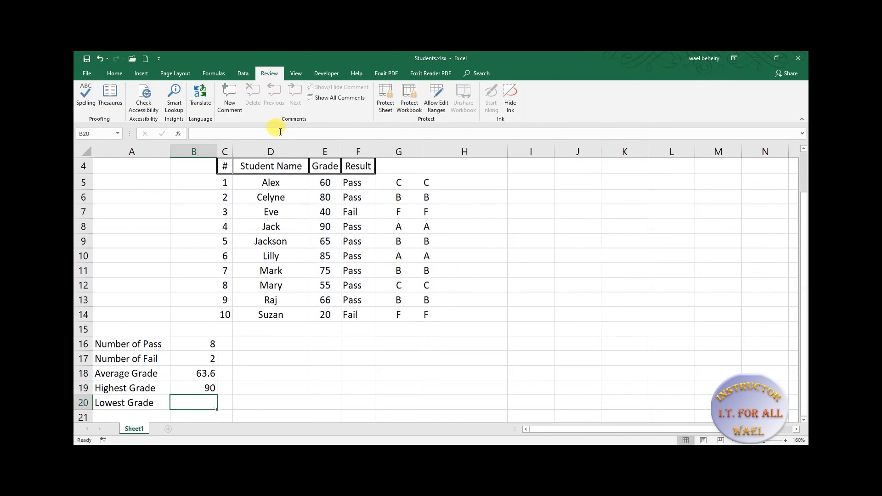
left_click(325, 228)
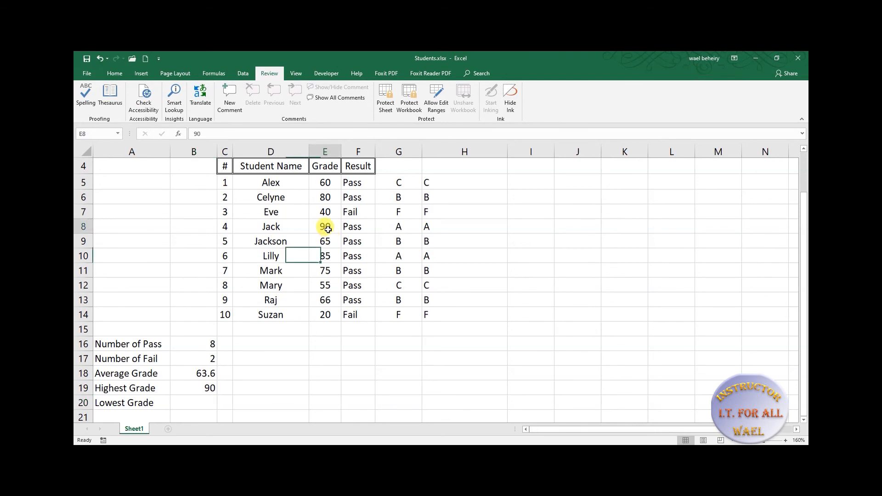
Calculate the lowest grade in B20 with a MIN function over the range E5:E14 and save the workbook
left_click(214, 405)
left_click(218, 134)
type("=MIN")
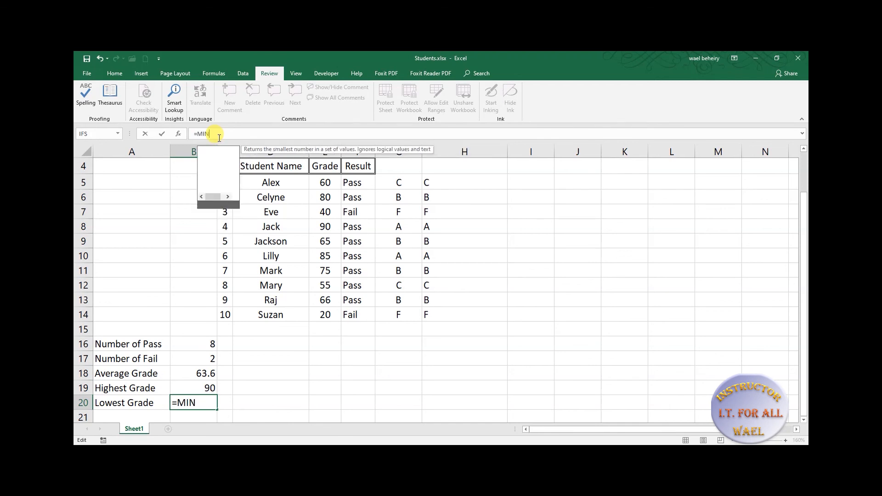
type("()")
left_click(211, 134)
left_click_drag(326, 182, 325, 315)
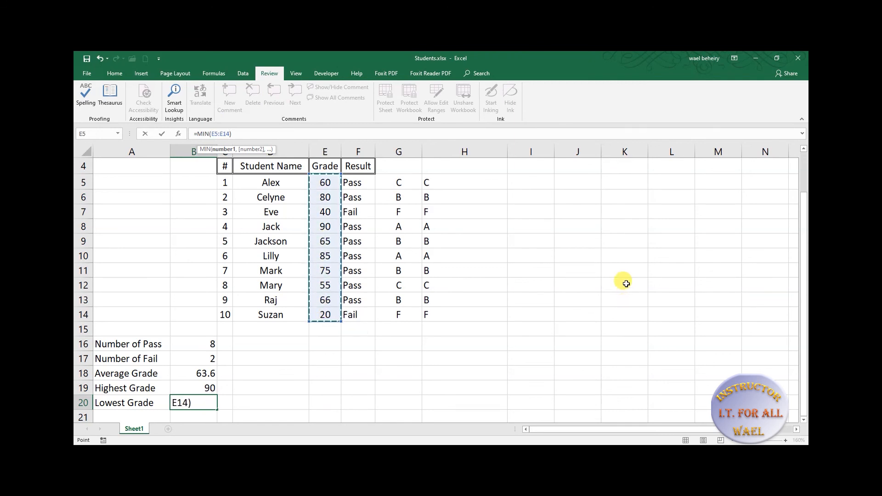
key("Return")
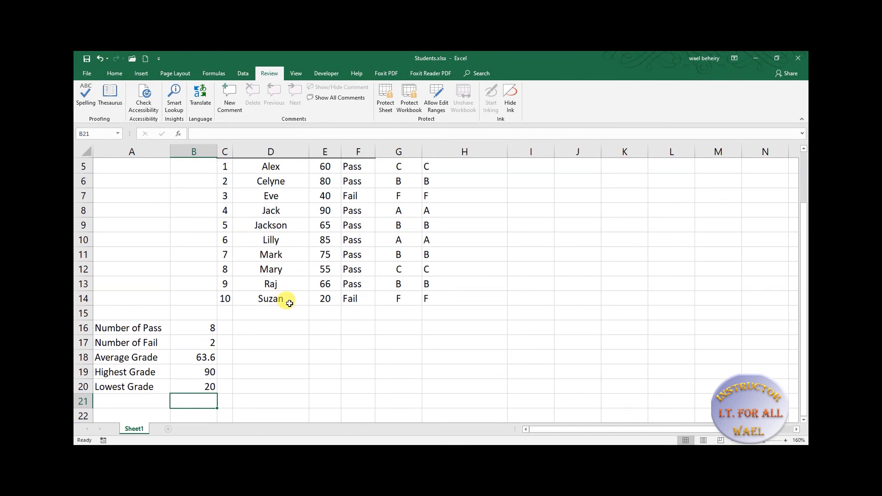
left_click(85, 59)
left_click(804, 148)
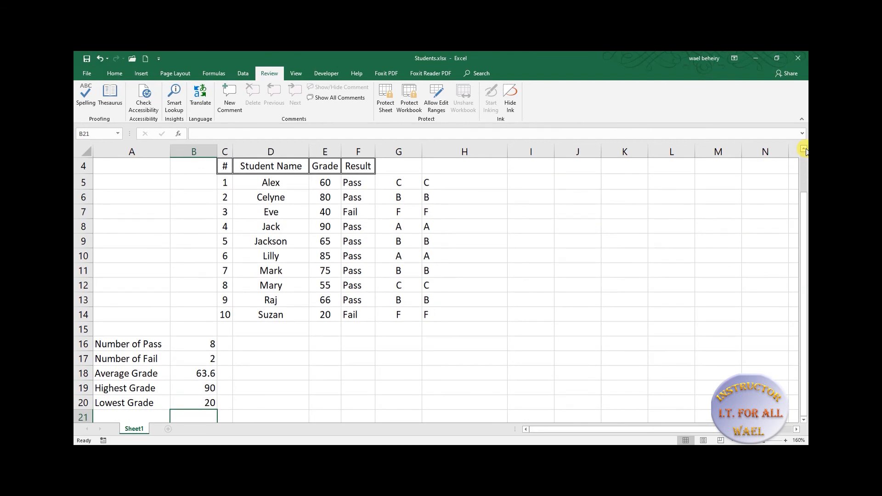